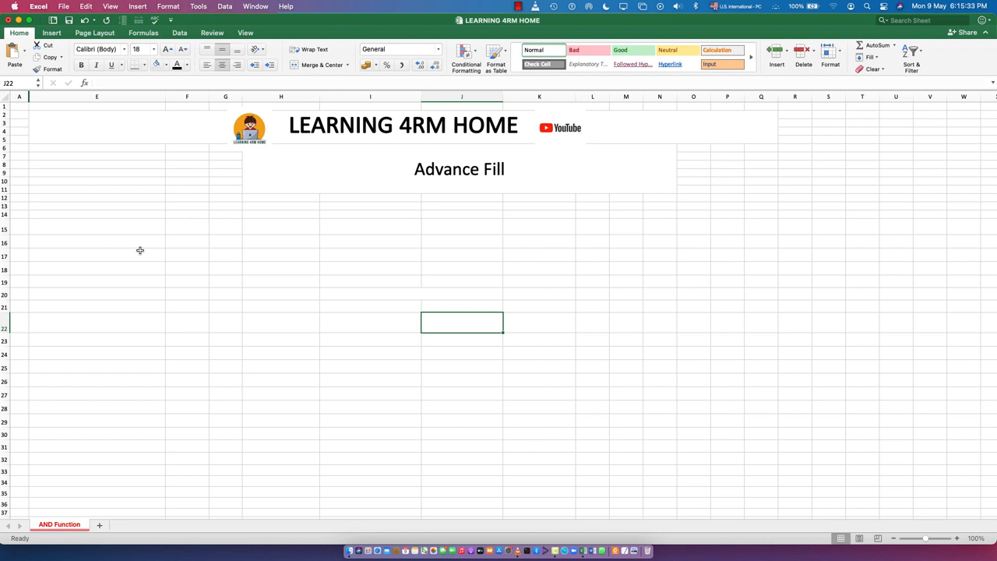
- Enter 10, 20, 100, Monday and january across row 15, from cell H15 to L15
click(266, 227)
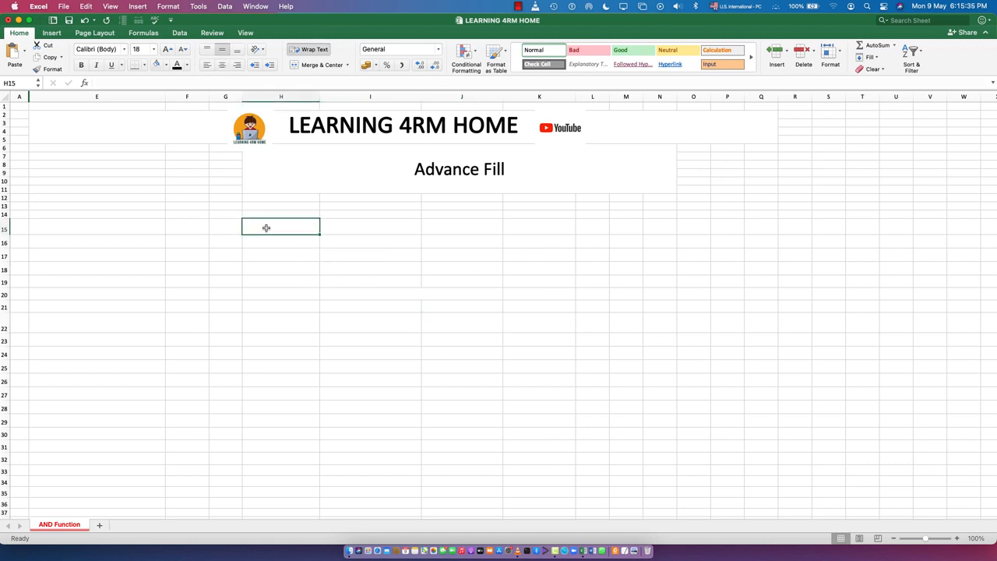
text(10)
key(Tab)
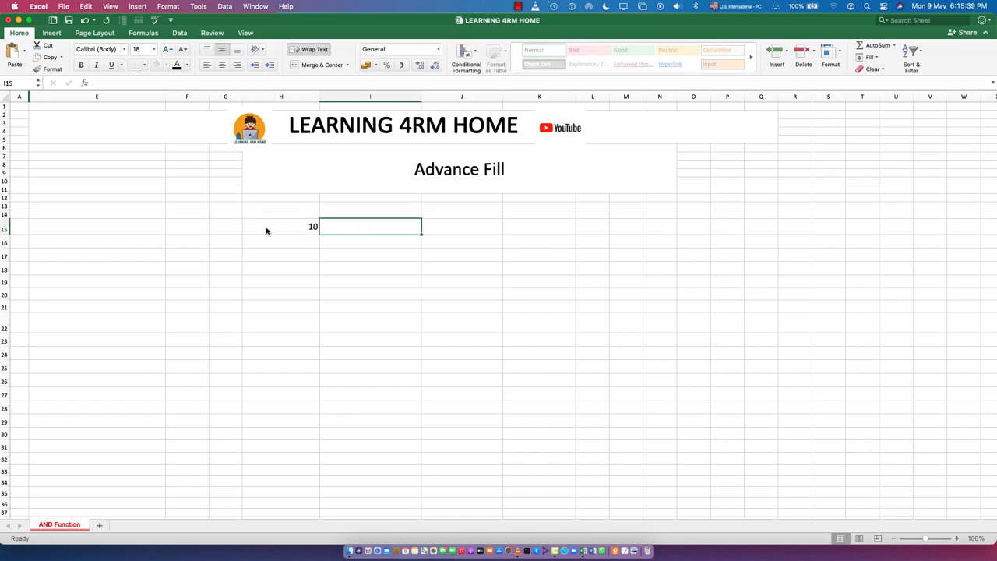
text(20)
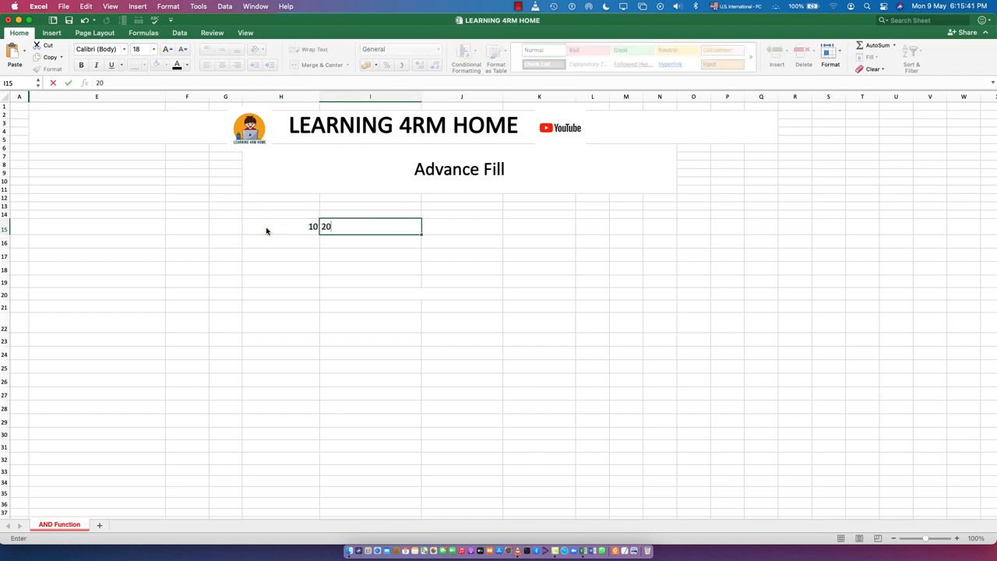
key(Tab)
text(100)
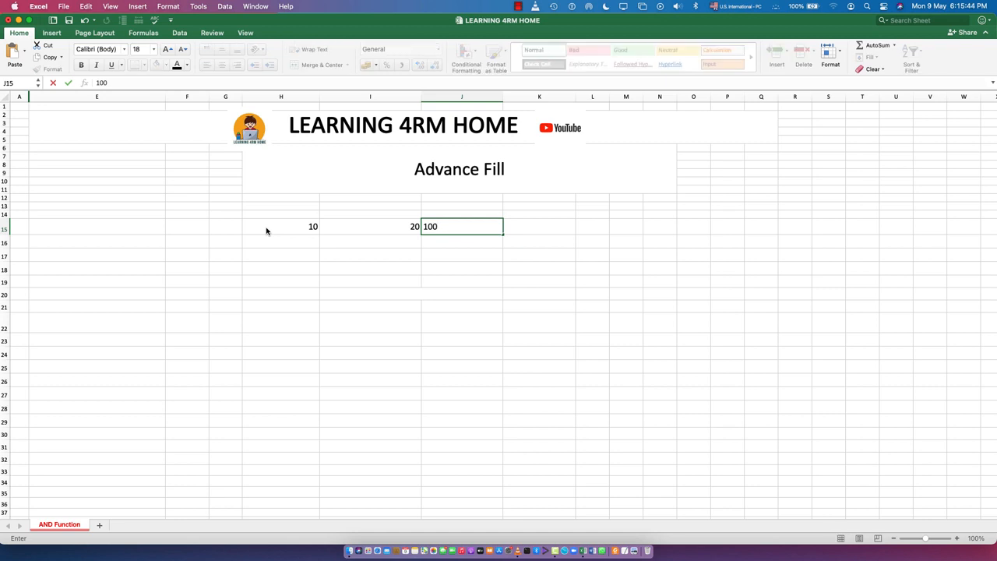
key(Tab)
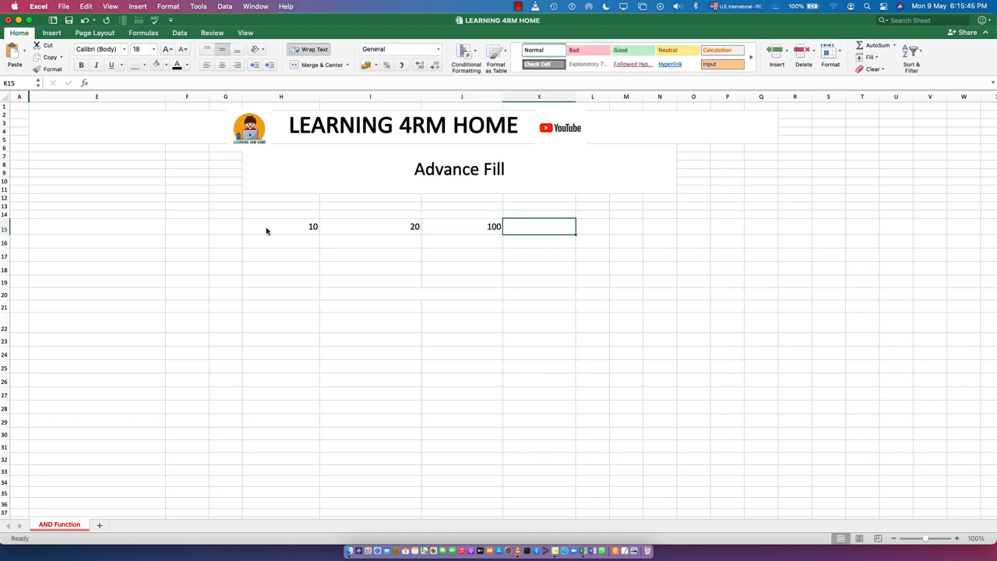
text(Mon)
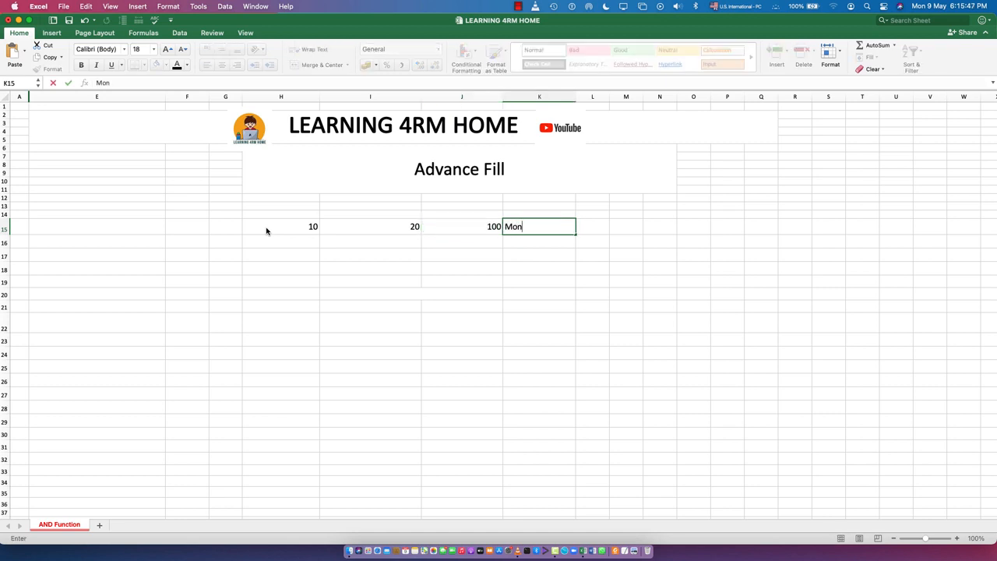
text(day)
key(Tab)
text(ja)
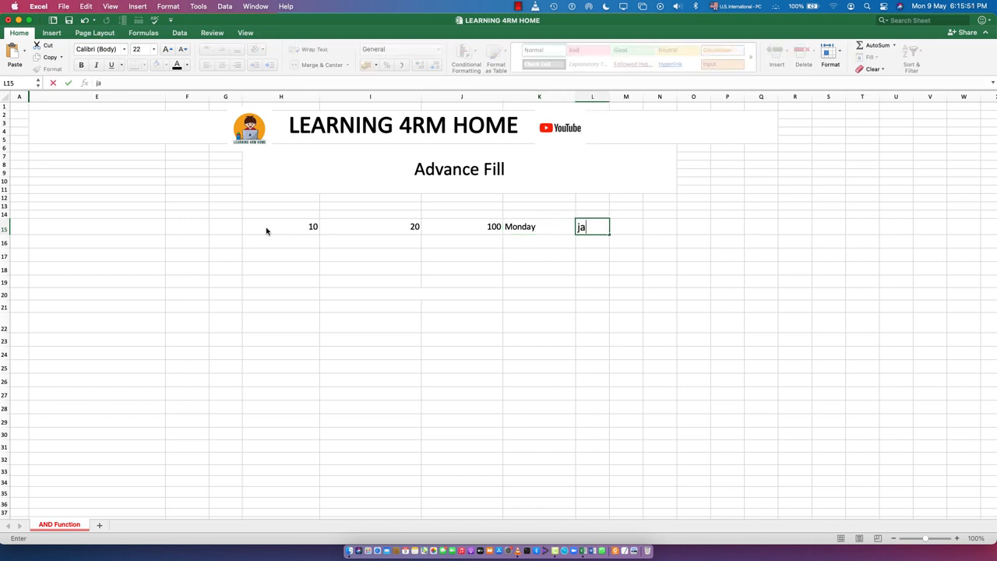
text(nuary)
key(Return)
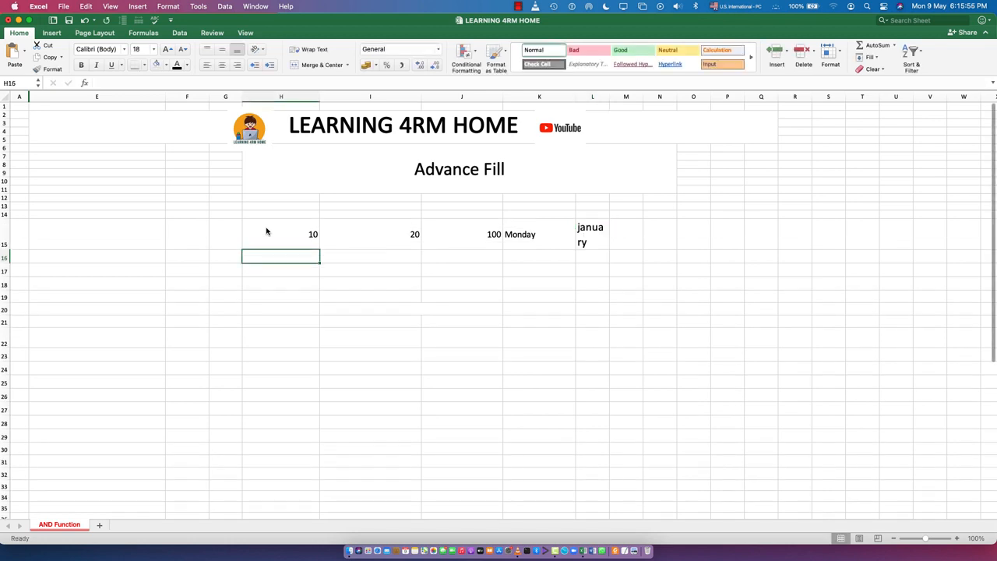
- Widen column L so that the word january fits on a single line
click(605, 230)
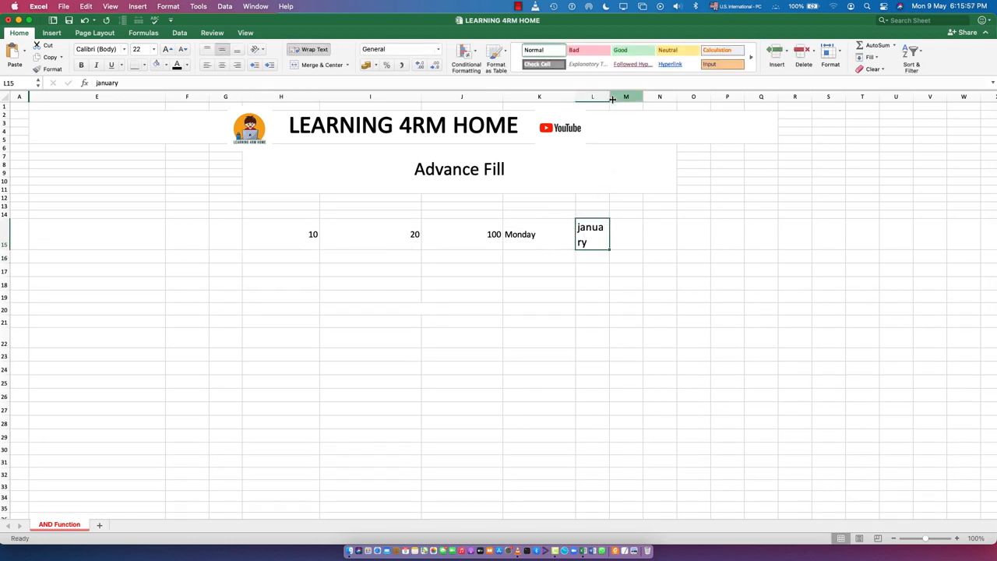
drag(610, 101, 625, 103)
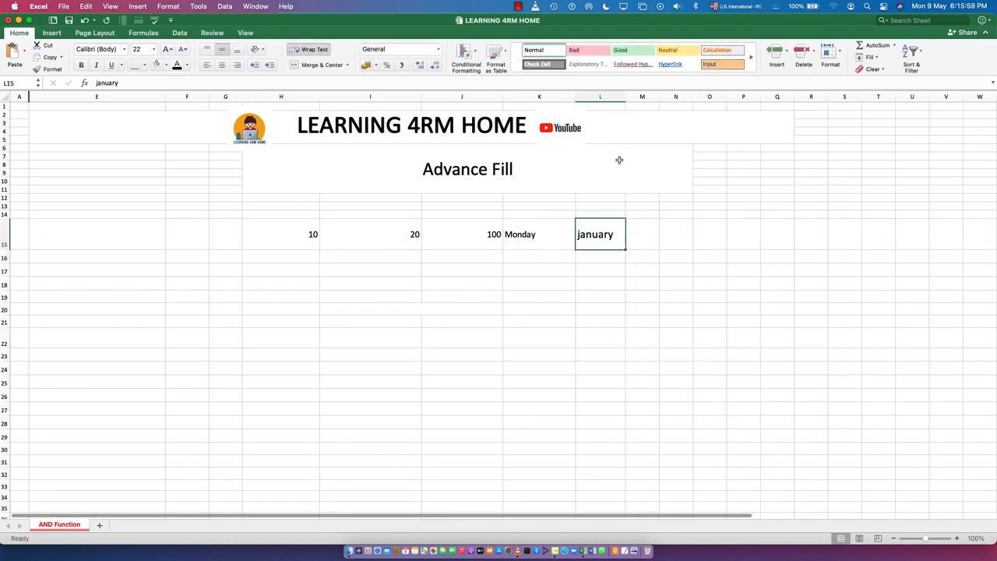
click(603, 299)
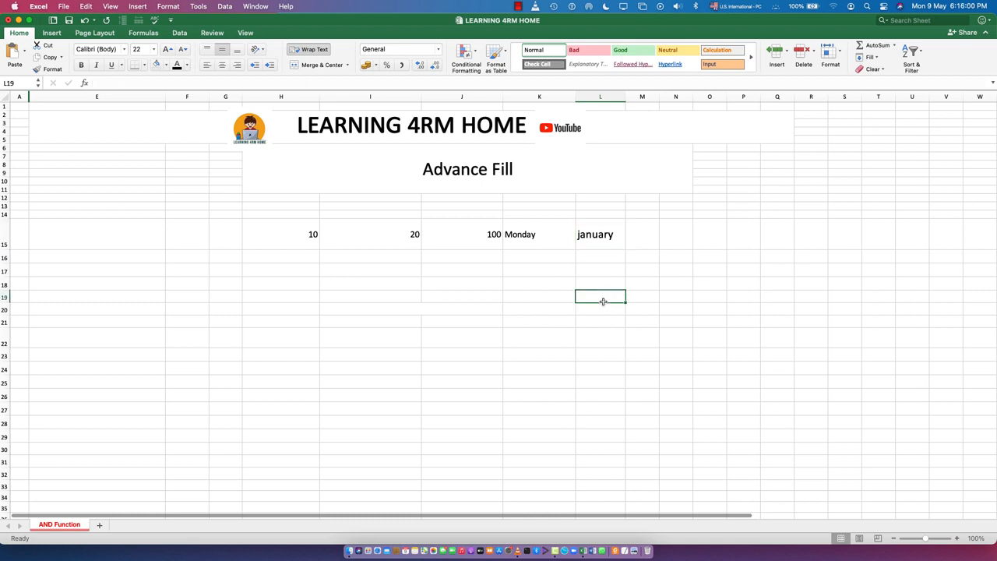
- Fill the 10 in H15 down the column through H23
click(288, 239)
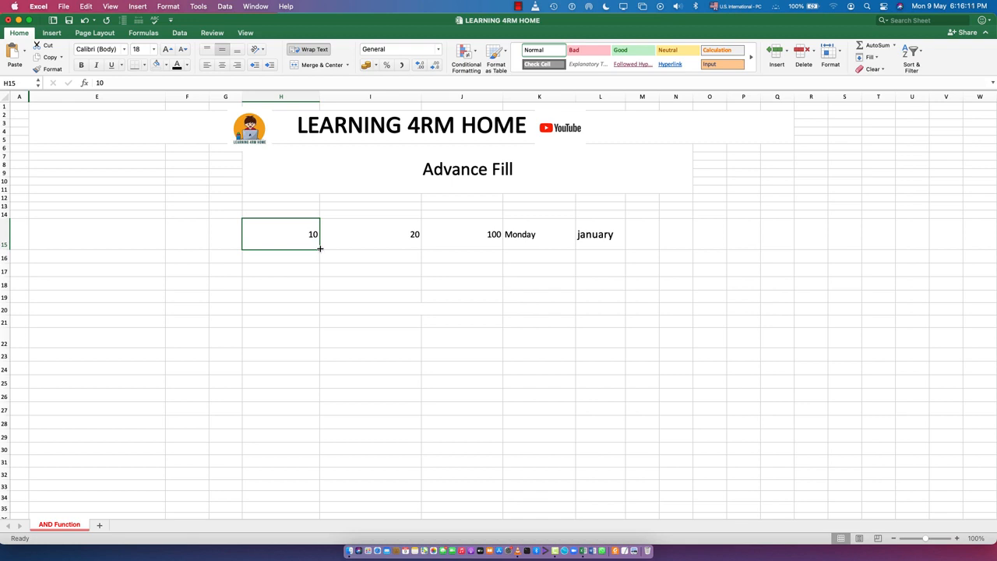
drag(320, 248, 315, 365)
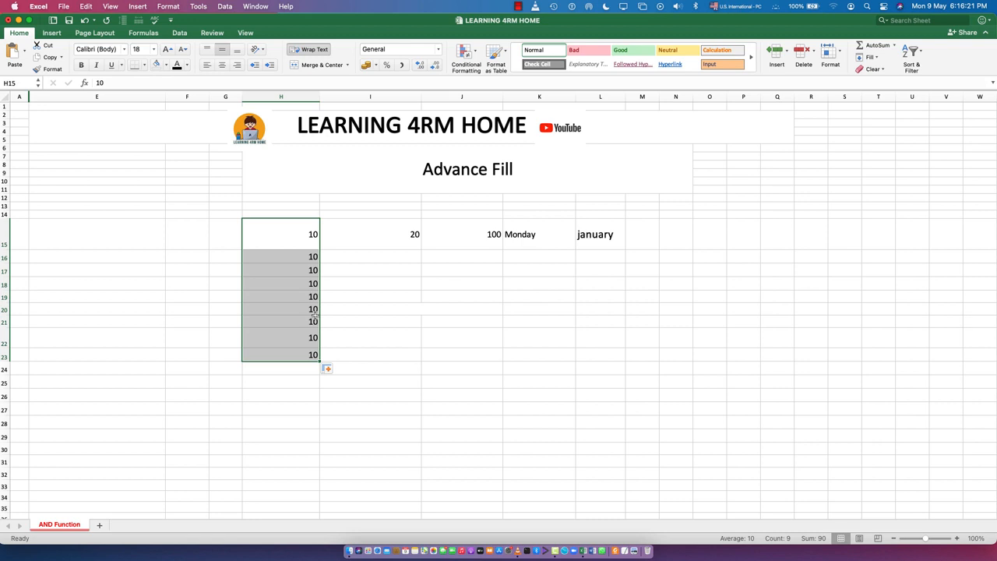
- Try to fill the 20 in I15 down through I23
click(403, 234)
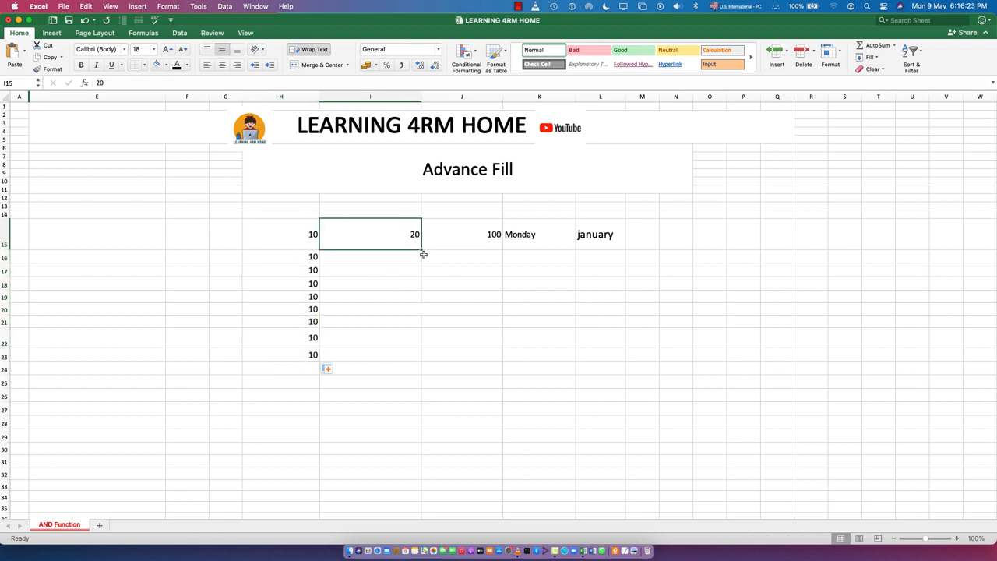
drag(421, 250, 425, 361)
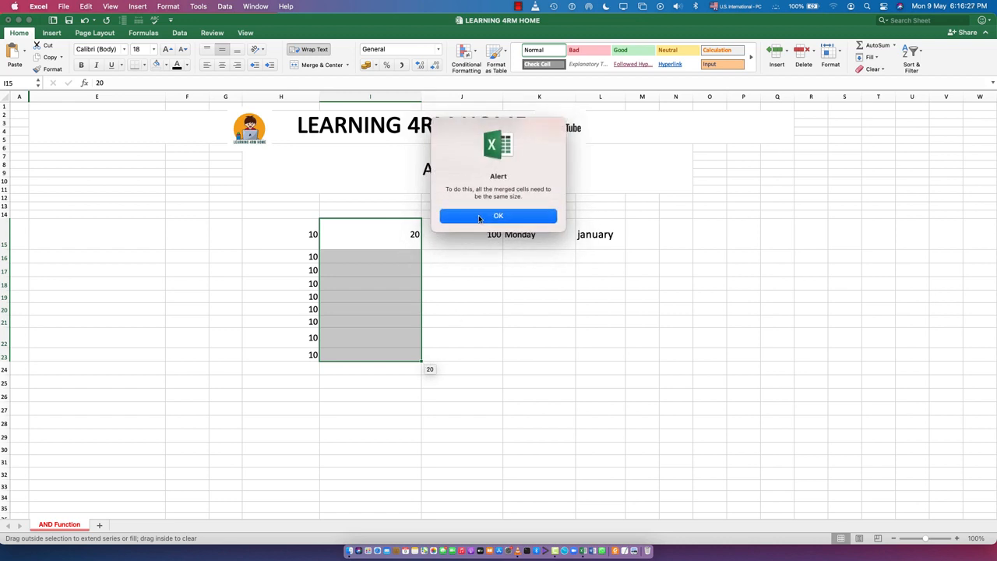
click(479, 217)
click(454, 368)
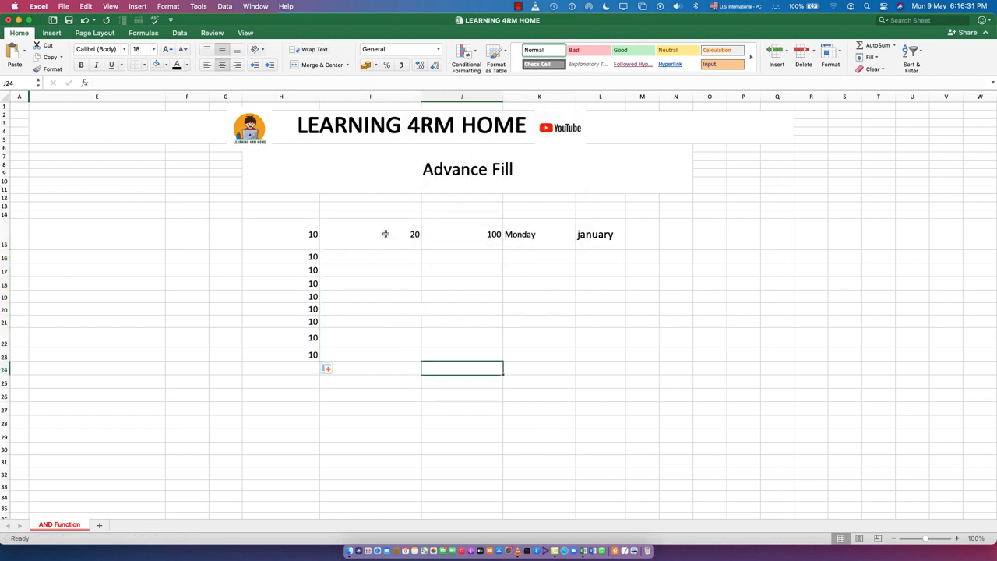
- Unmerge the merged cell spanning columns I and J in row 20
drag(372, 229, 398, 335)
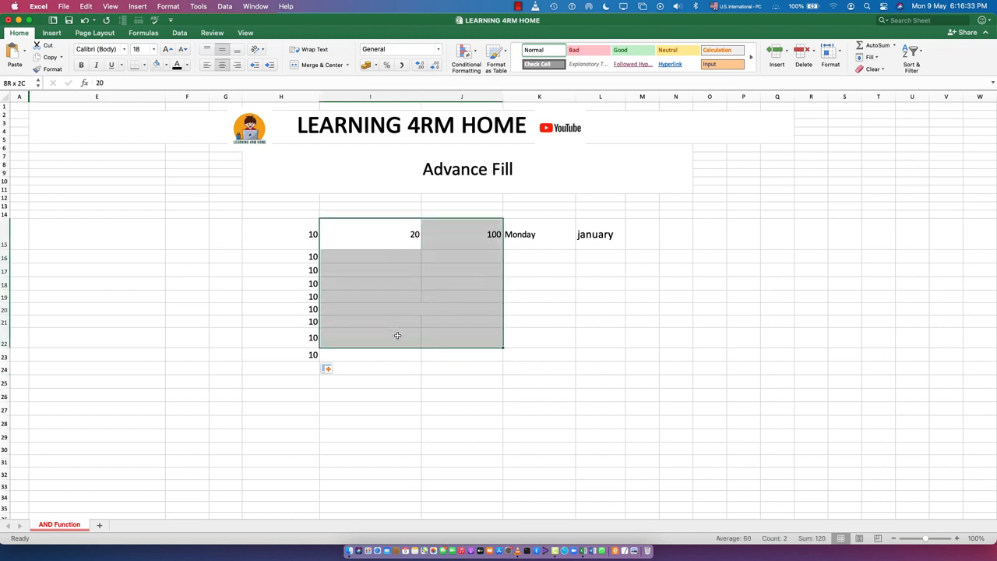
click(459, 380)
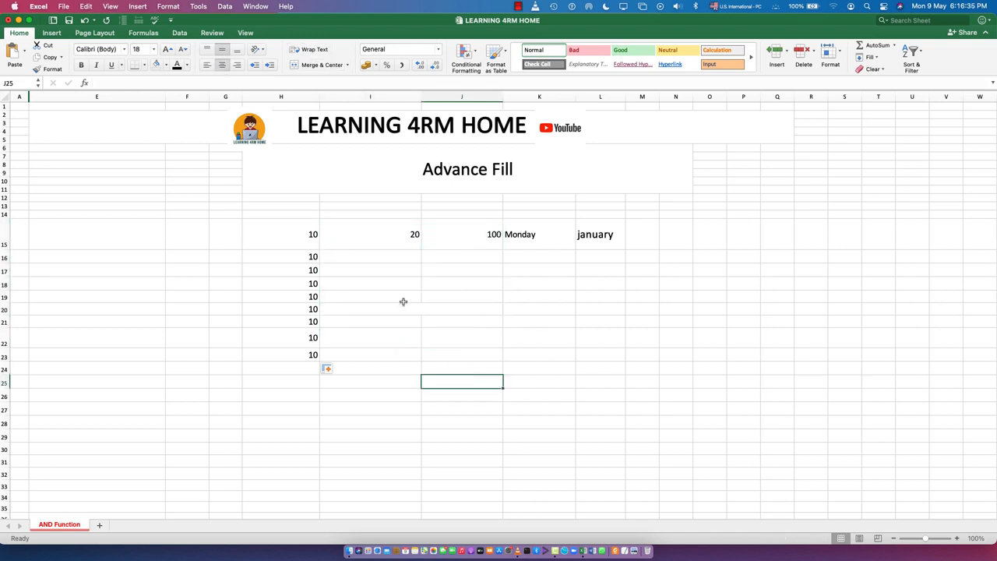
click(406, 309)
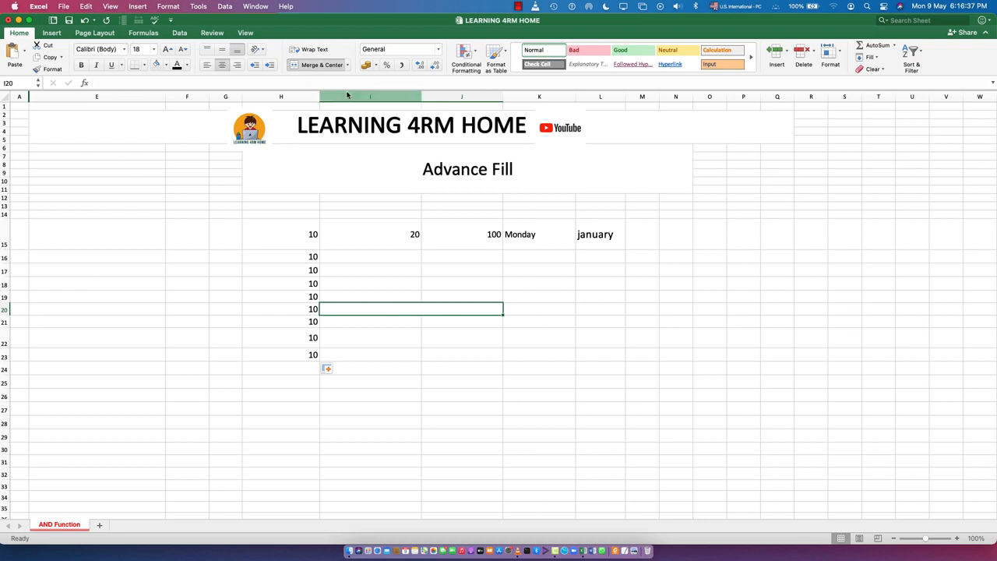
click(323, 66)
click(463, 392)
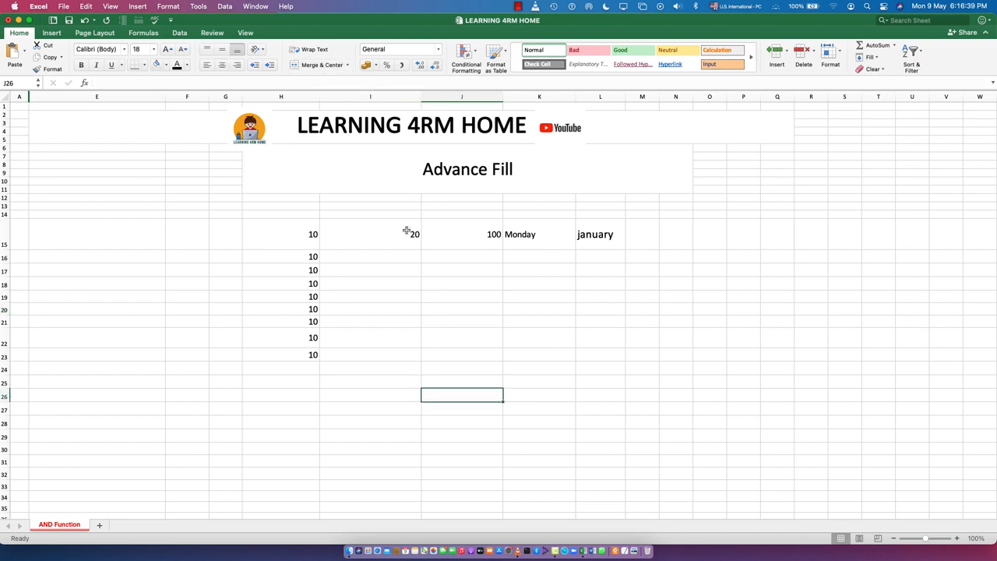
- Copy the 20 in I15 down the column through I23 with the fill handle
click(410, 243)
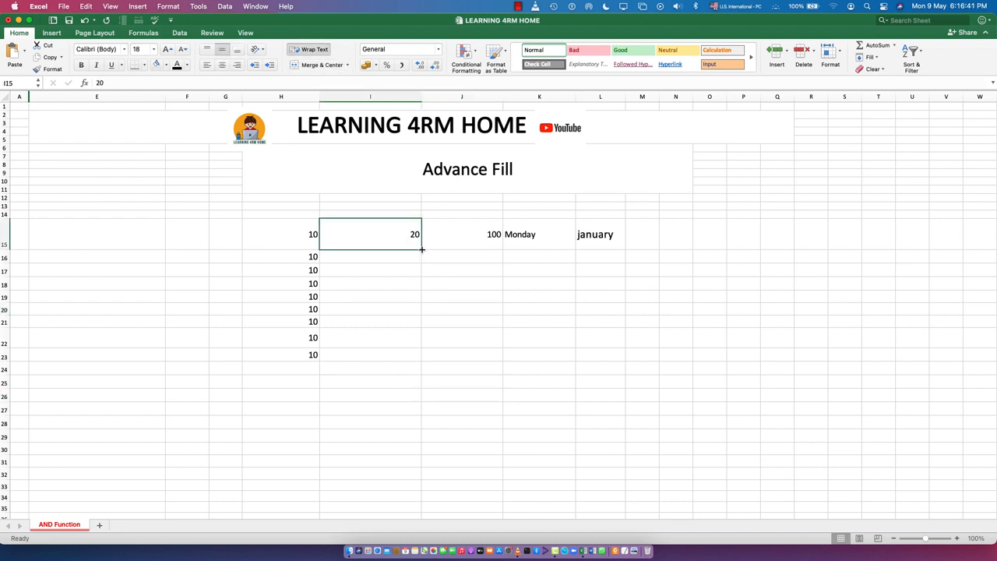
drag(421, 250, 419, 356)
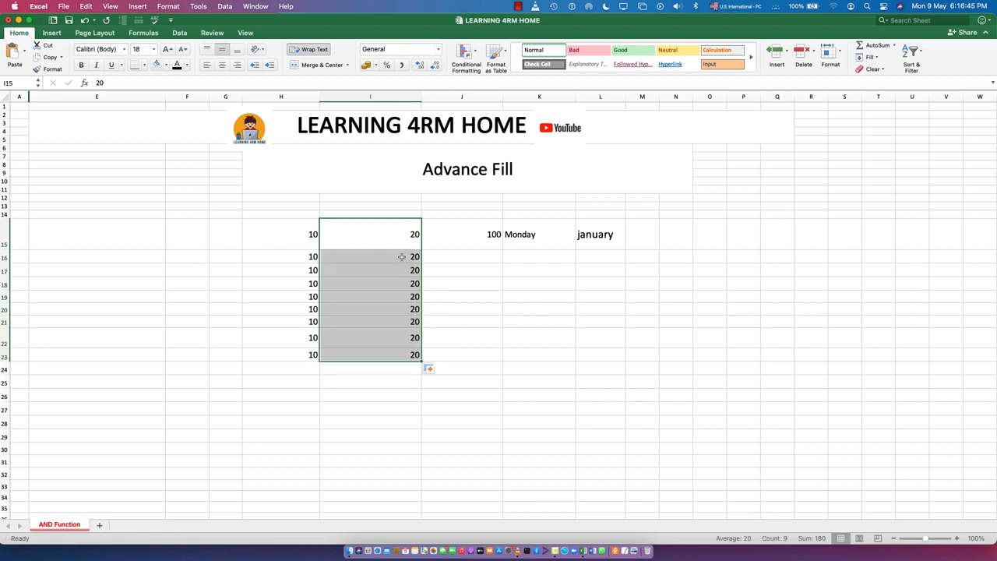
click(471, 307)
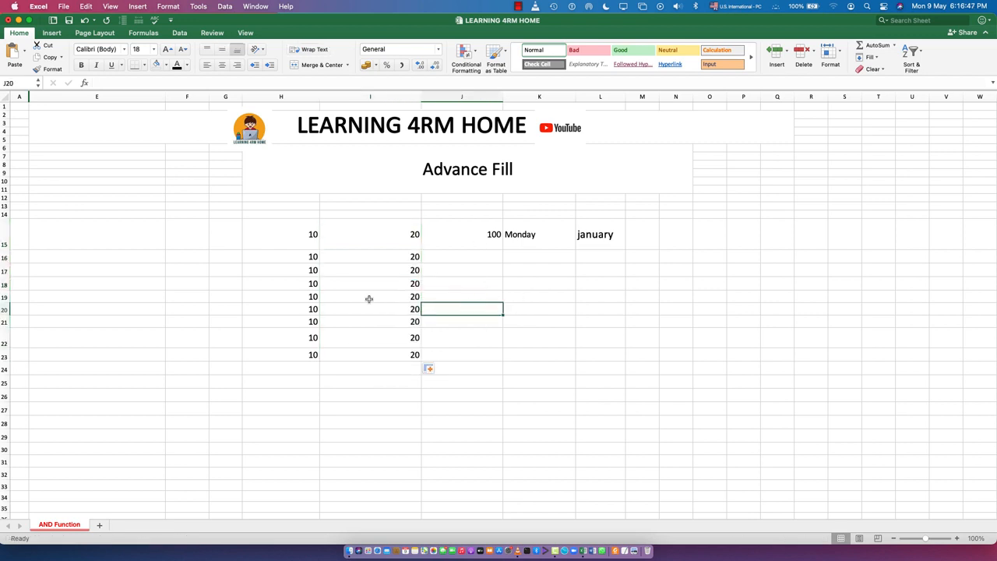
- Enter the starting values 10 and 20 in cells H27 and H28
scroll(374, 368, down, 3)
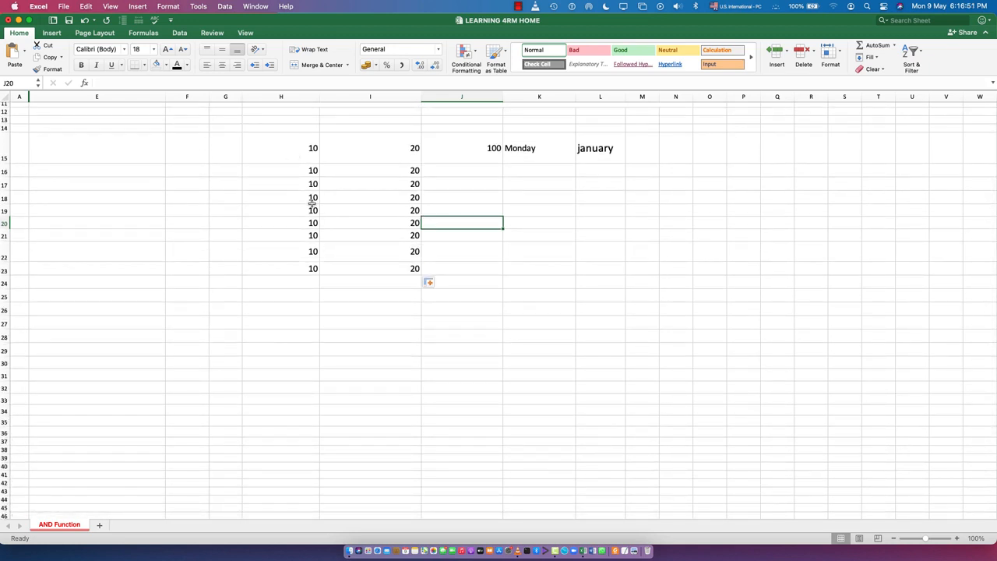
click(311, 323)
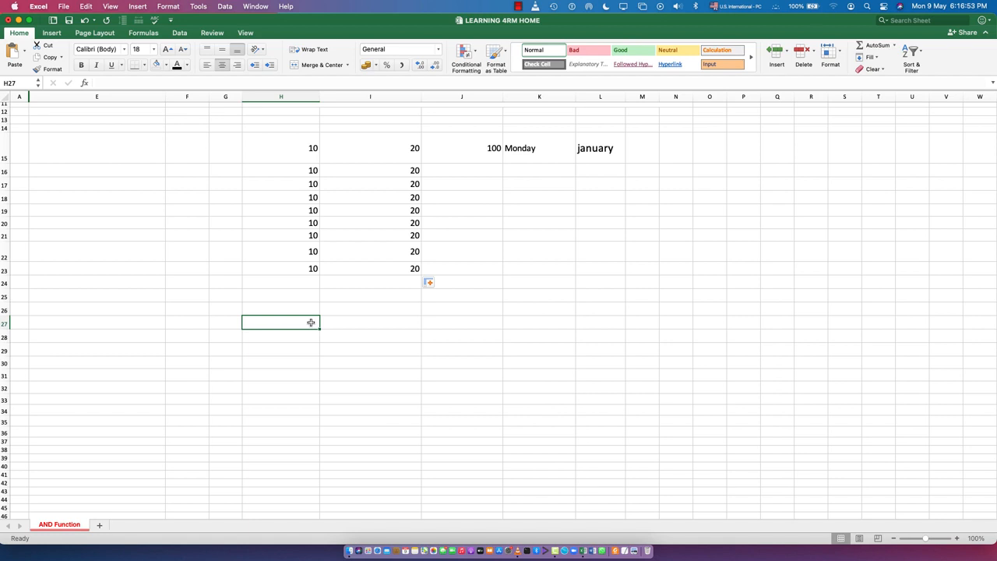
text(10)
key(Return)
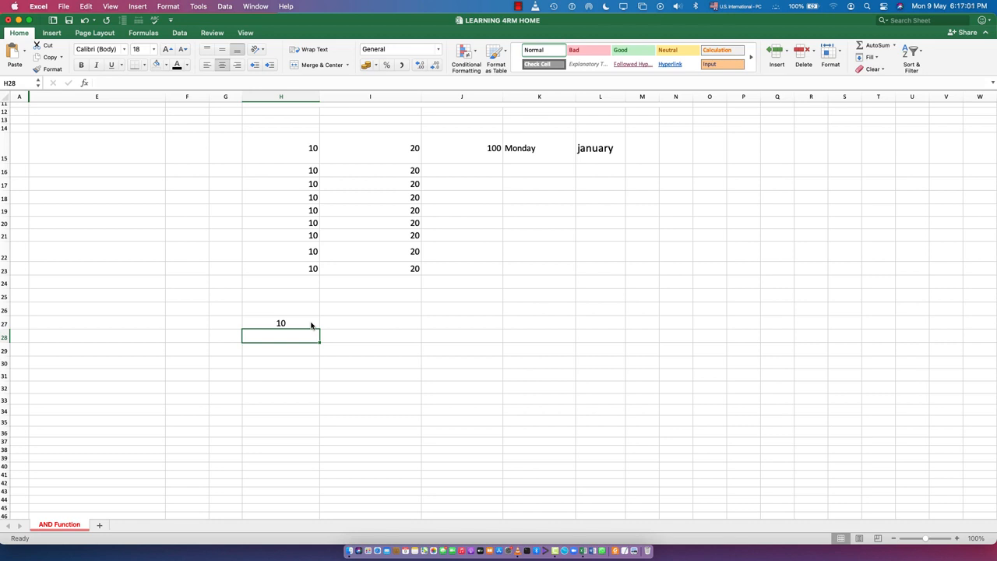
text(20)
key(Return)
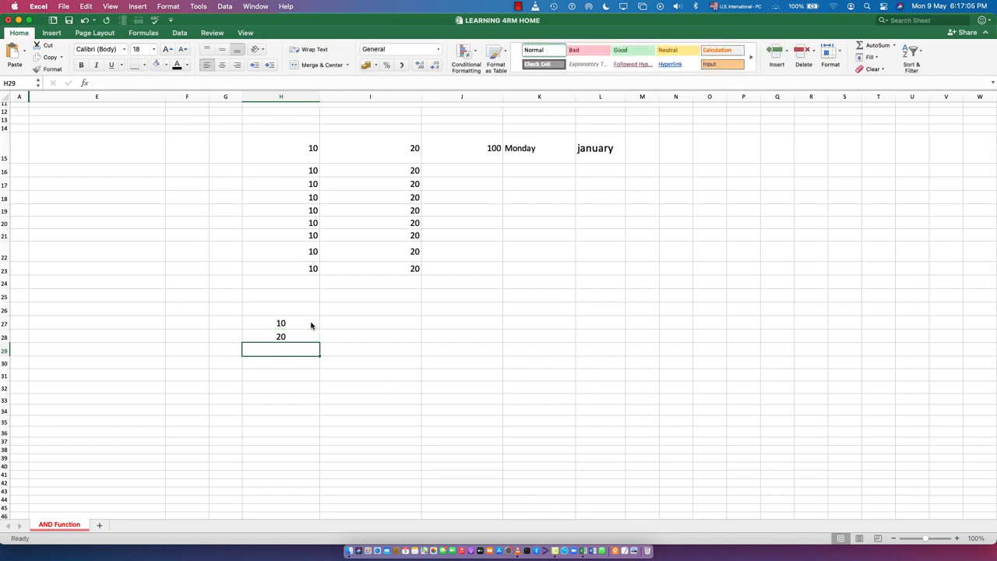
- Extend the series starting with 10 and 20 in H27:H28 down through H39
click(294, 323)
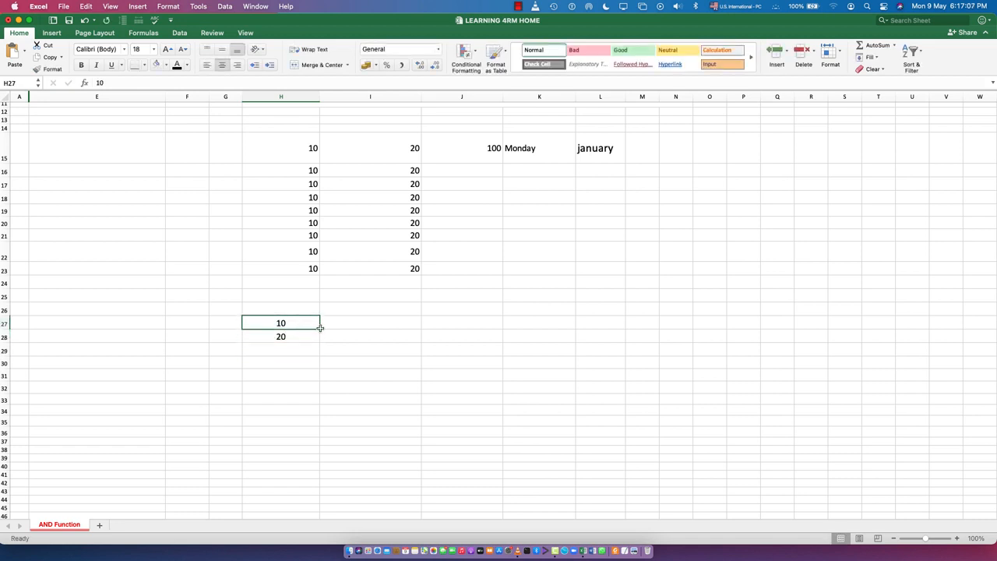
drag(301, 325, 328, 471)
click(343, 403)
click(292, 326)
click(364, 407)
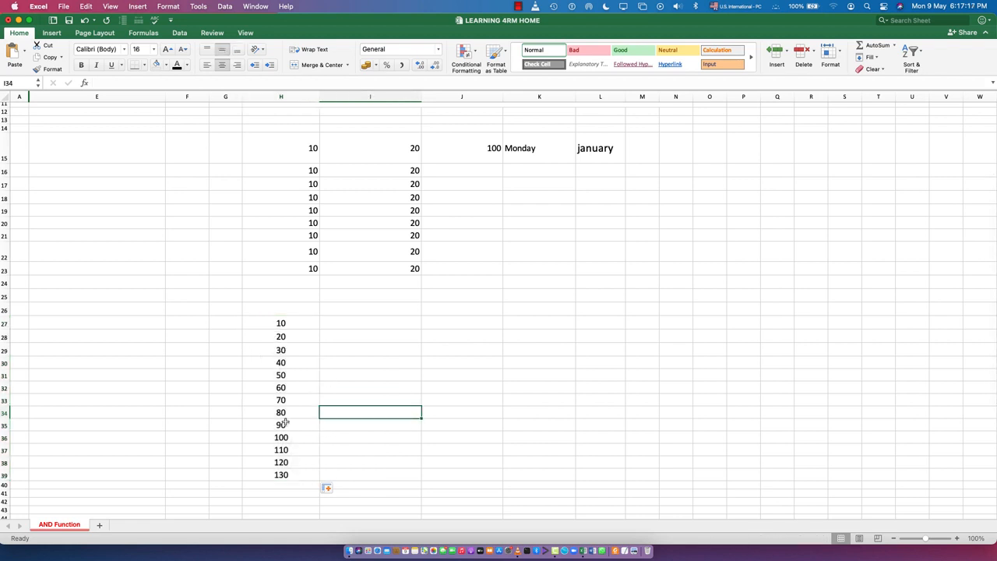
- Enter 20 and 40 in cells I27 and I28 and extend the series down through I39
click(391, 323)
text(20)
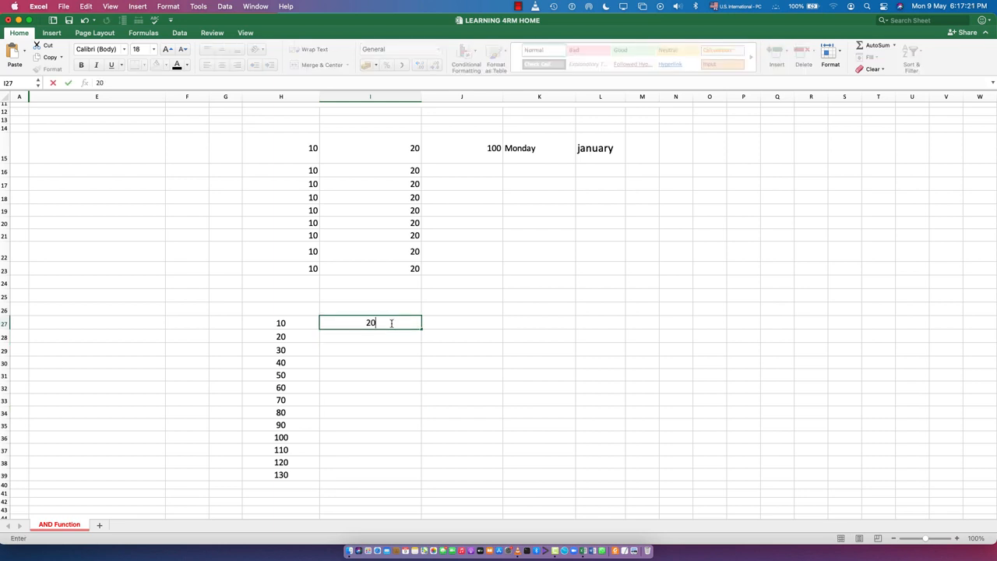
key(Return)
text(40)
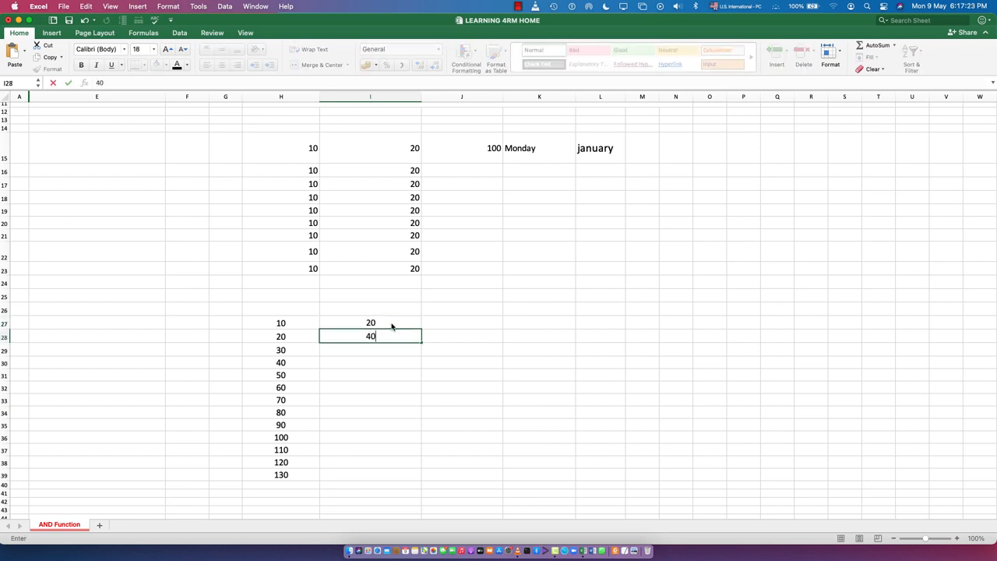
key(Return)
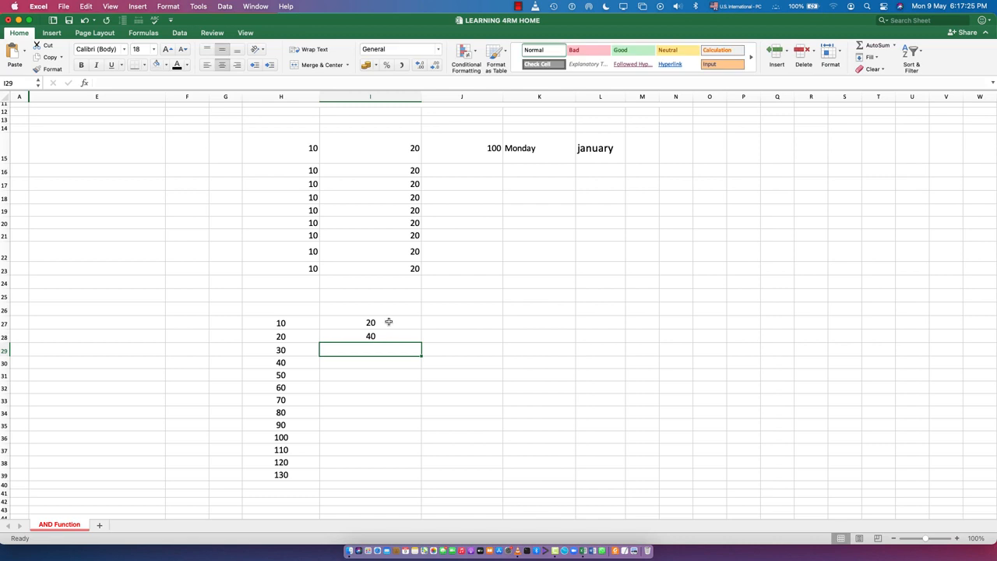
drag(390, 323, 412, 480)
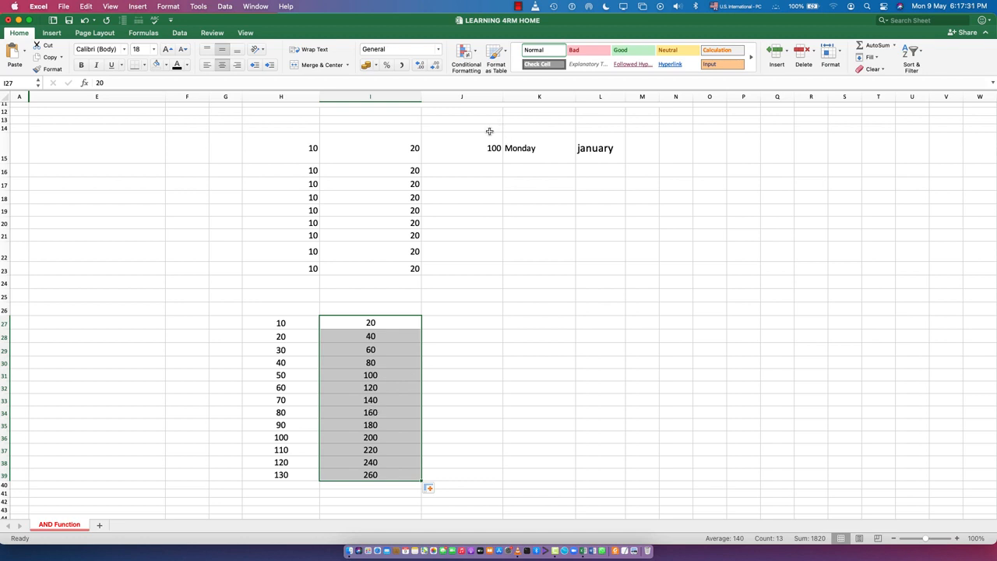
- Fill the 100 in J15 down the column through J23
click(486, 145)
drag(503, 164, 502, 271)
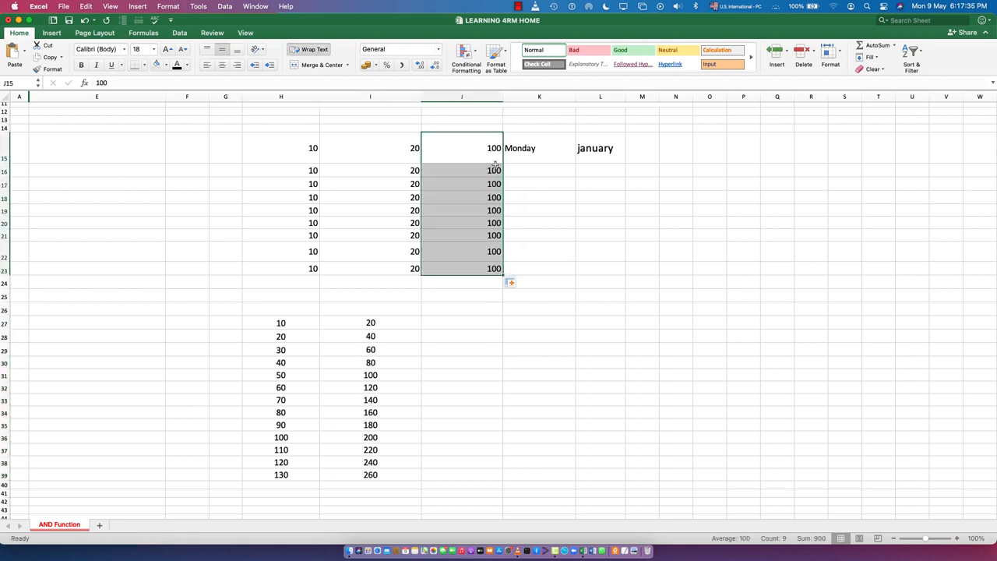
click(464, 326)
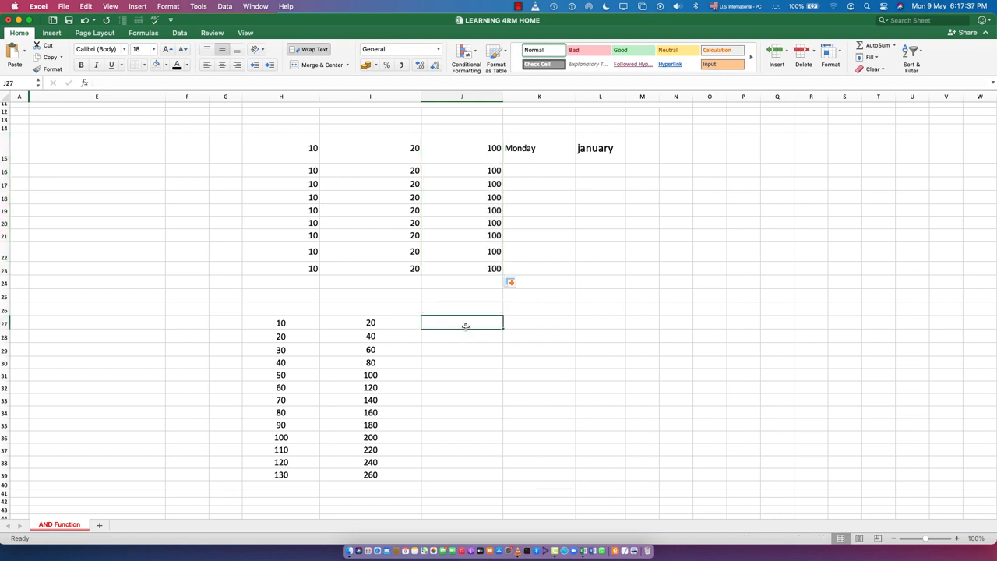
- Enter 100 and 200 in cells J27 and J28 and extend the series down through J39
text(100)
key(Return)
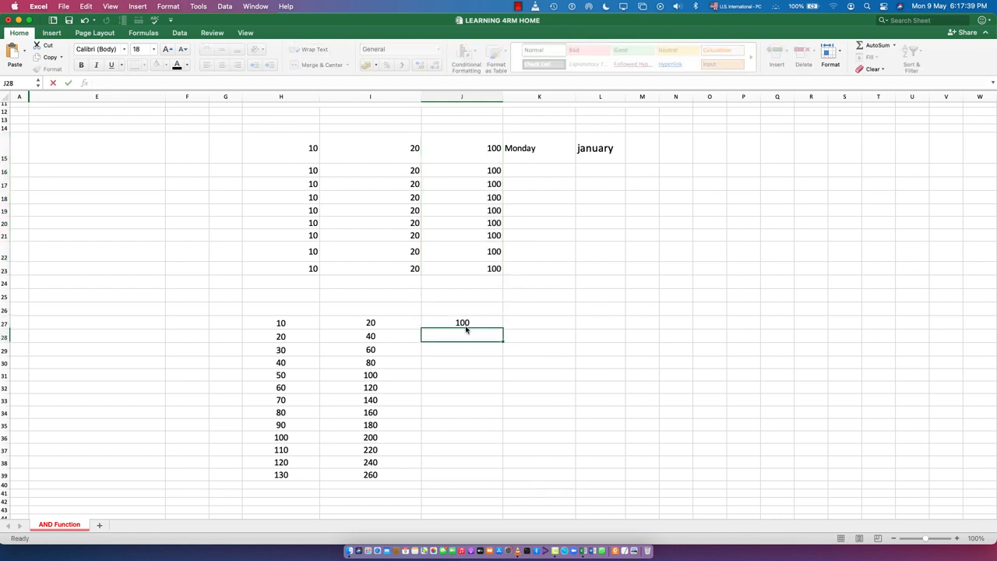
text(200)
key(Return)
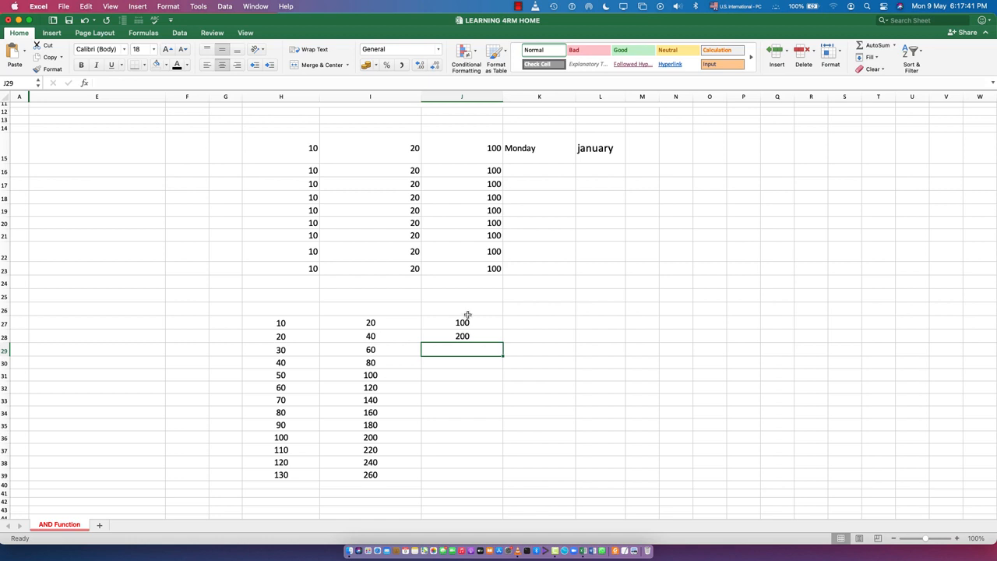
click(467, 319)
click(505, 401)
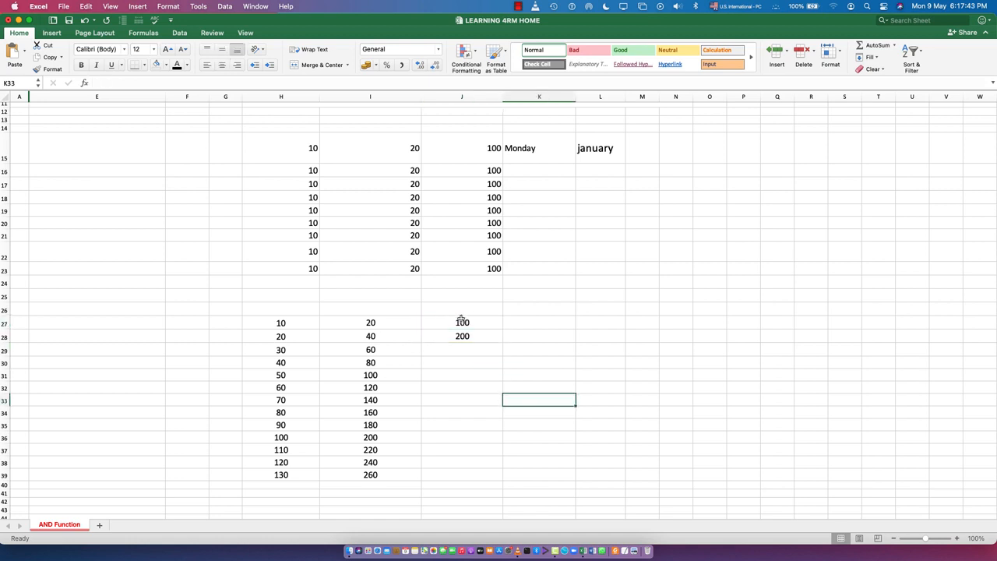
drag(460, 320, 501, 490)
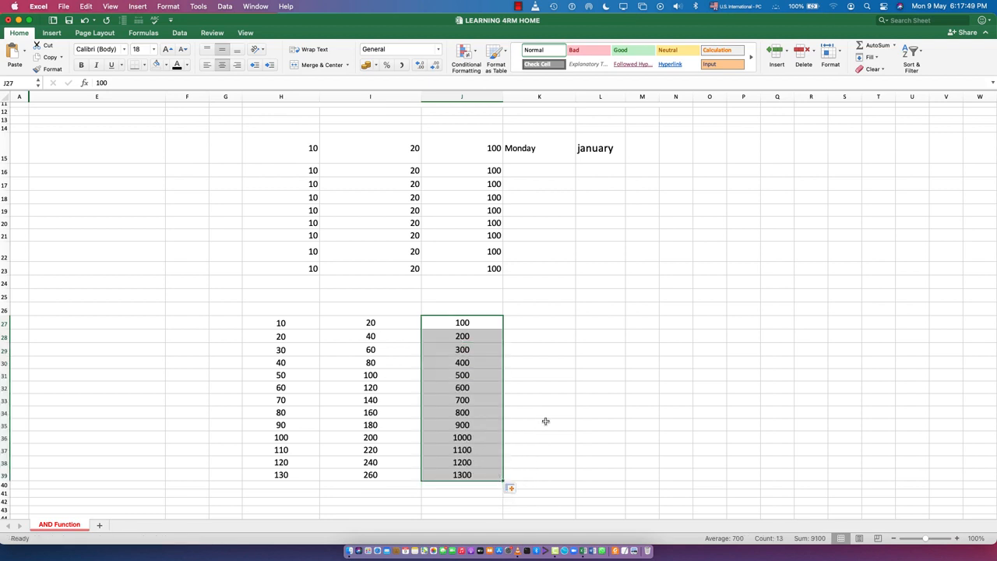
- Extend the weekday series from Monday in K15 down the column through K23
click(535, 148)
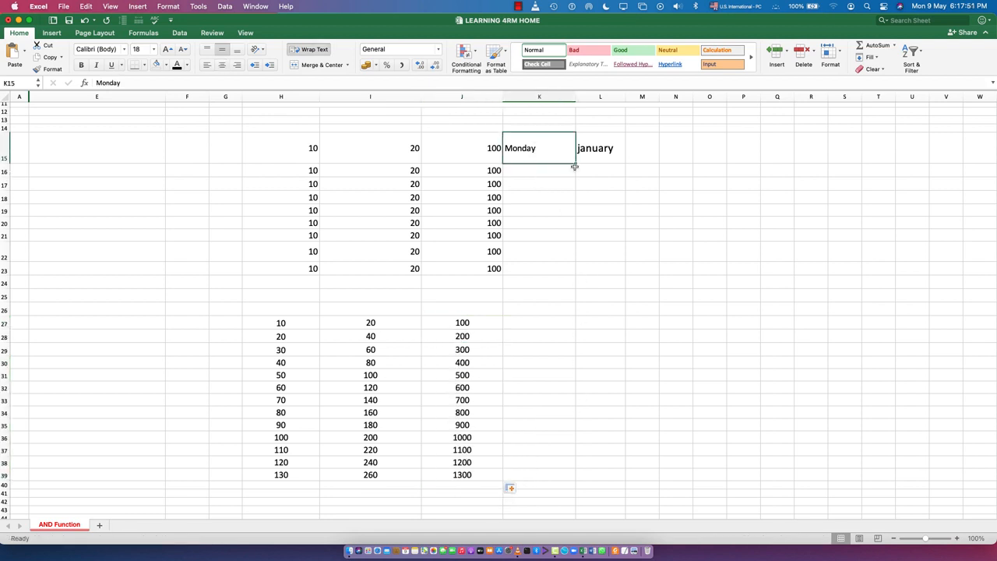
drag(577, 164, 574, 273)
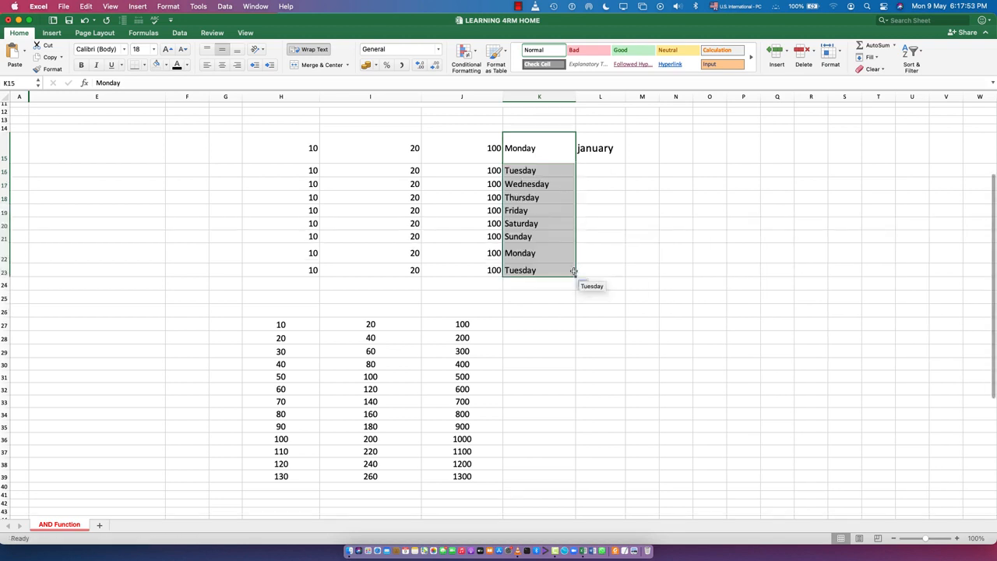
click(507, 161)
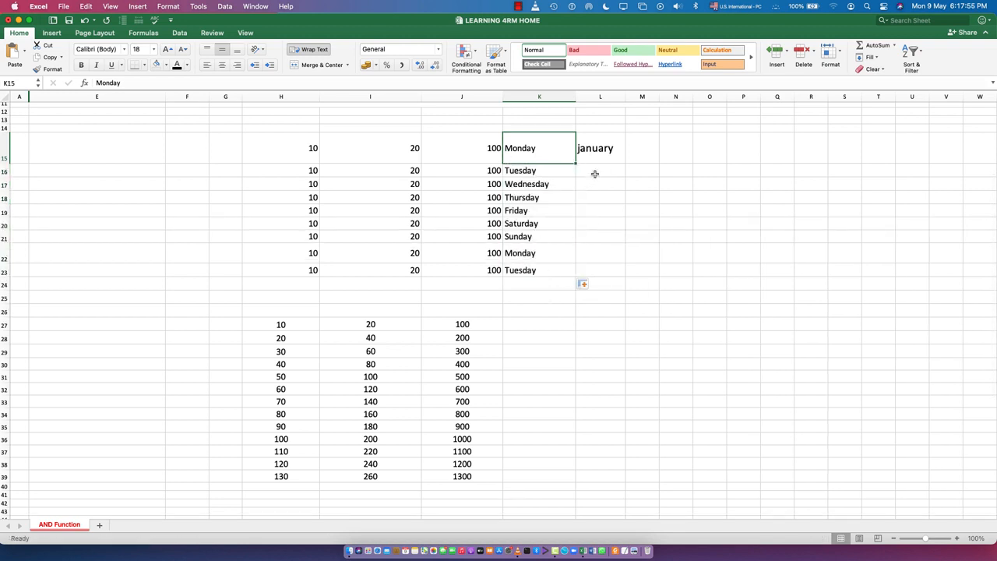
- Extend the month series from january in L15 down the column through L23
click(599, 147)
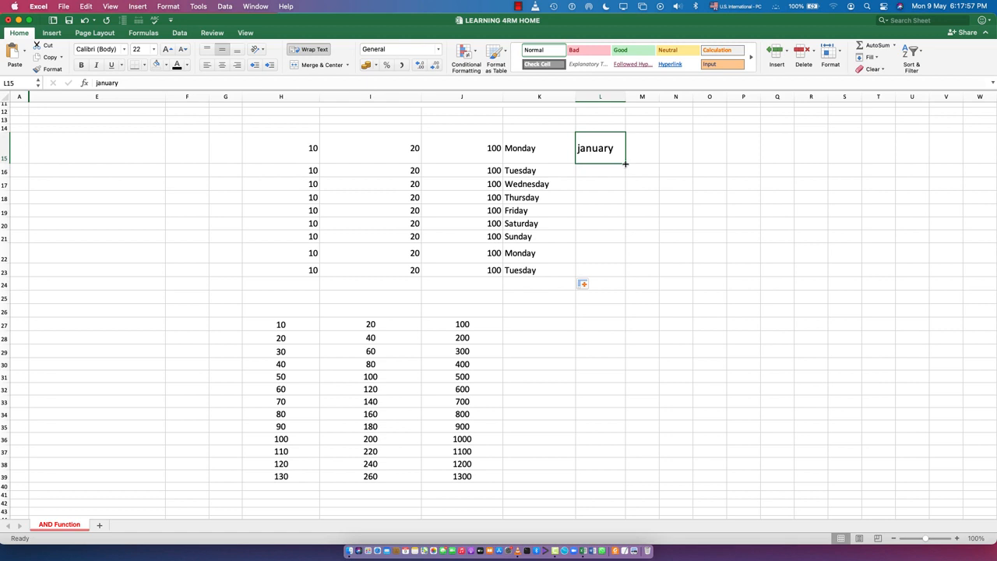
drag(625, 163, 635, 274)
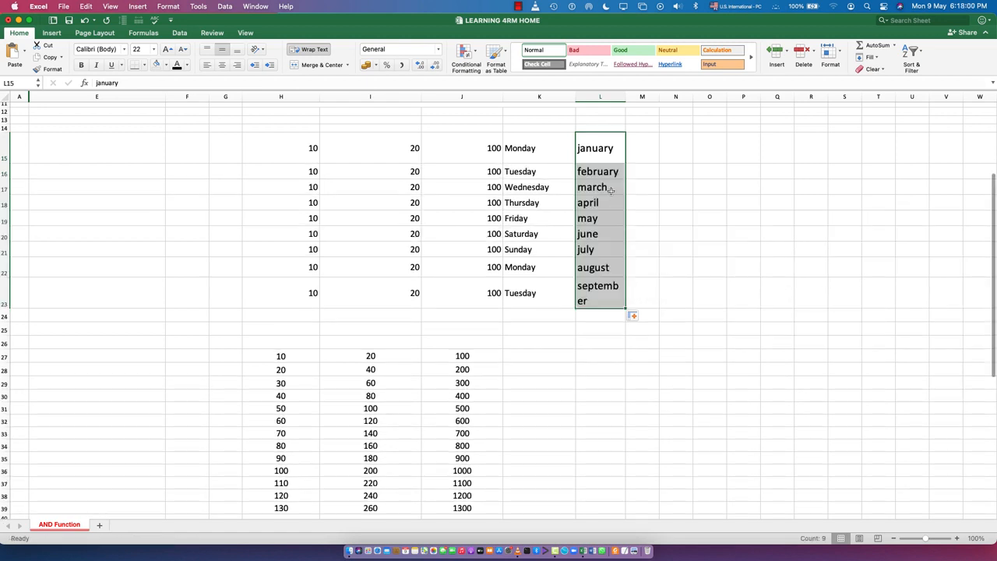
click(571, 369)
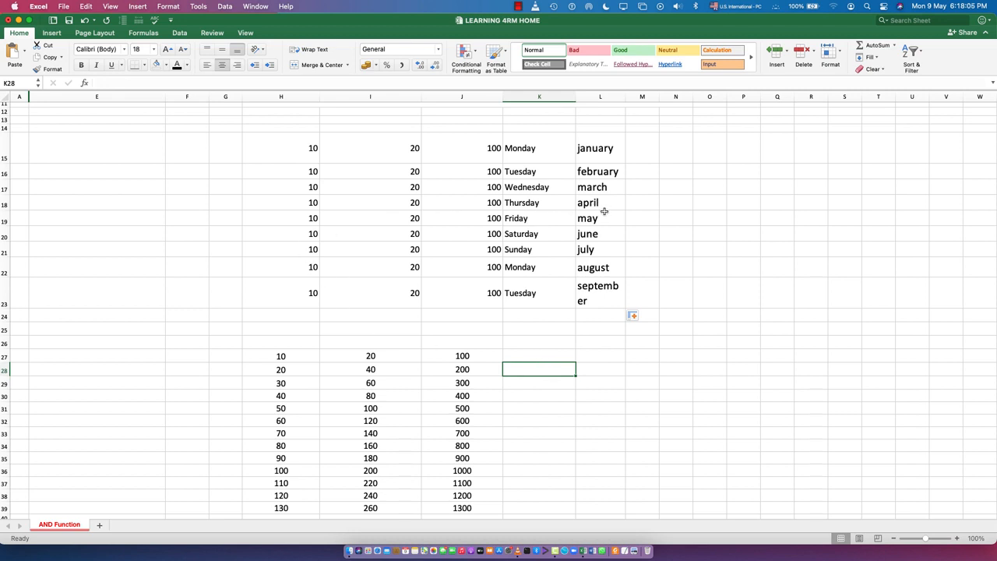
- Enter the starting year 2015 in cell K27
click(544, 350)
text(2015)
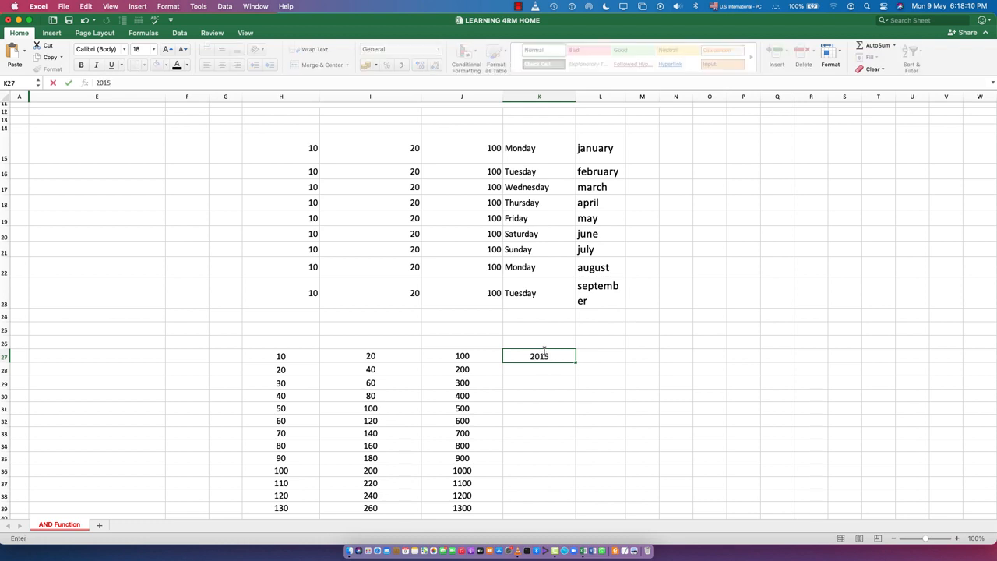
key(Return)
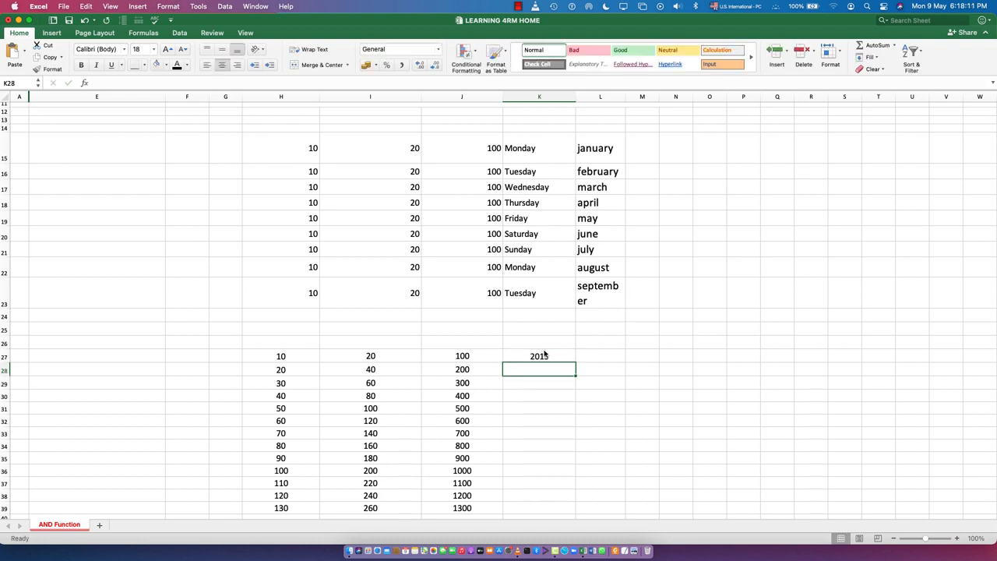
- Try filling the single year in K27 down through K39 and undo the fill
click(547, 356)
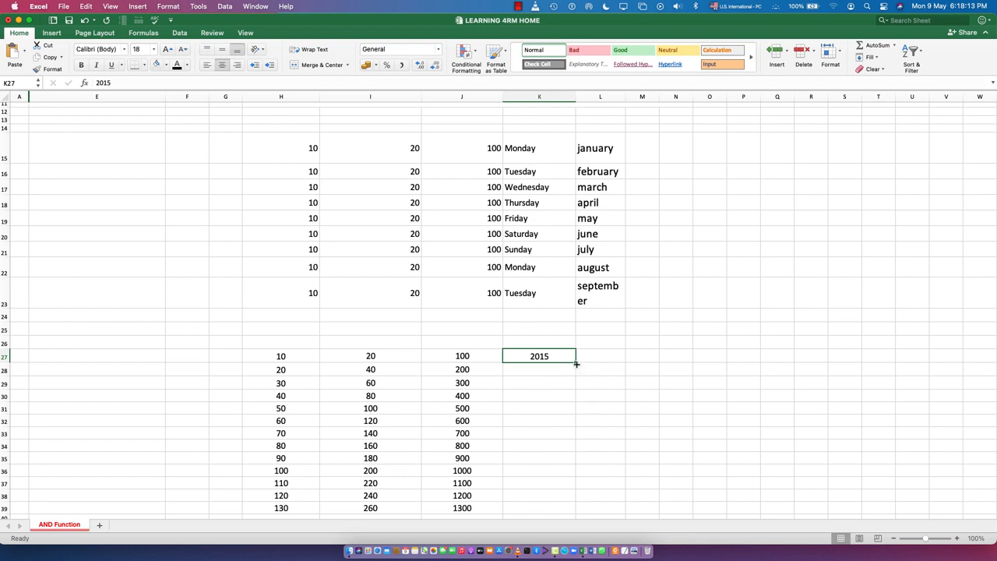
drag(576, 362, 576, 510)
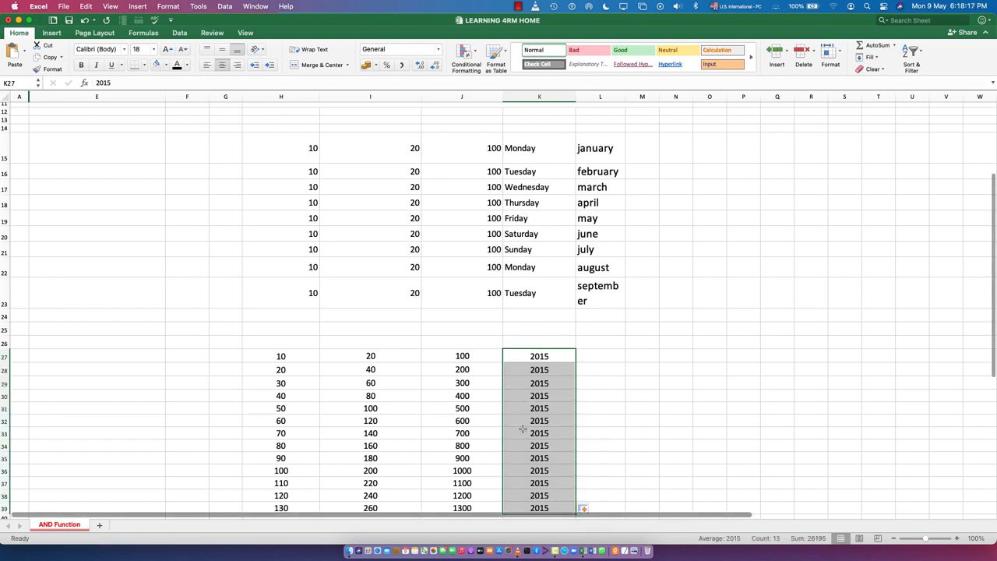
key(super+z)
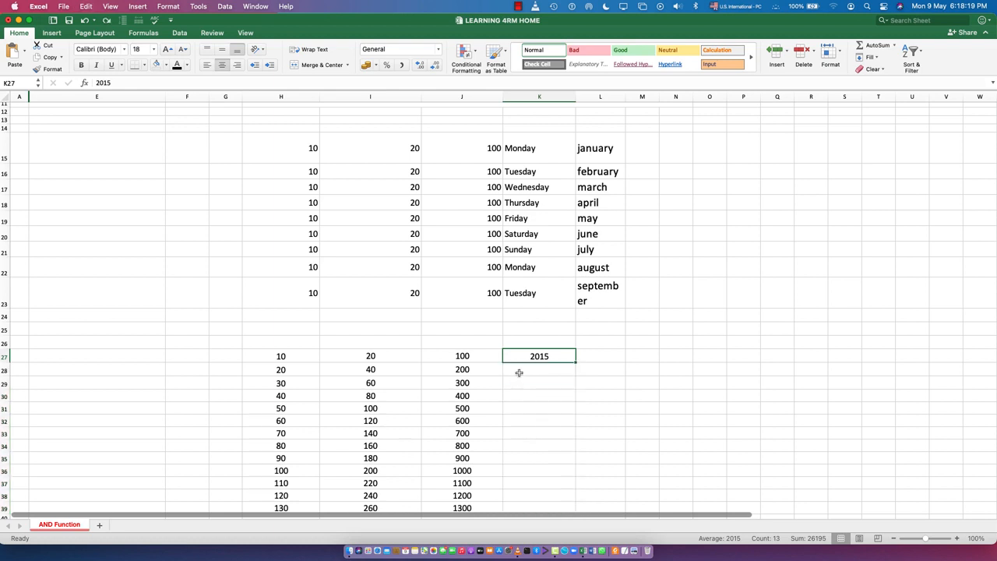
- Enter 2016 in cell K28 and extend the year series in K27:K28 down through K39
click(539, 371)
text(20)
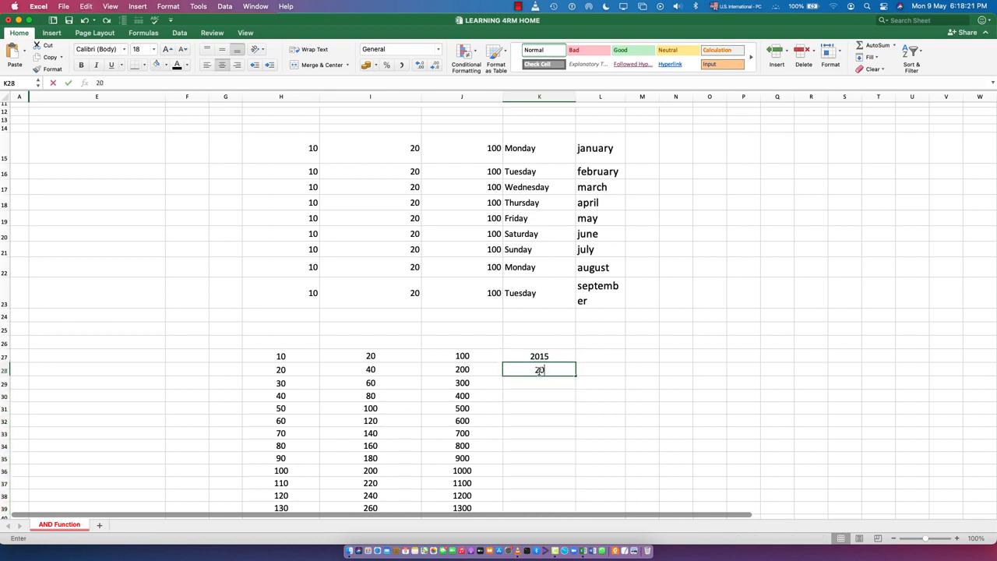
text(16)
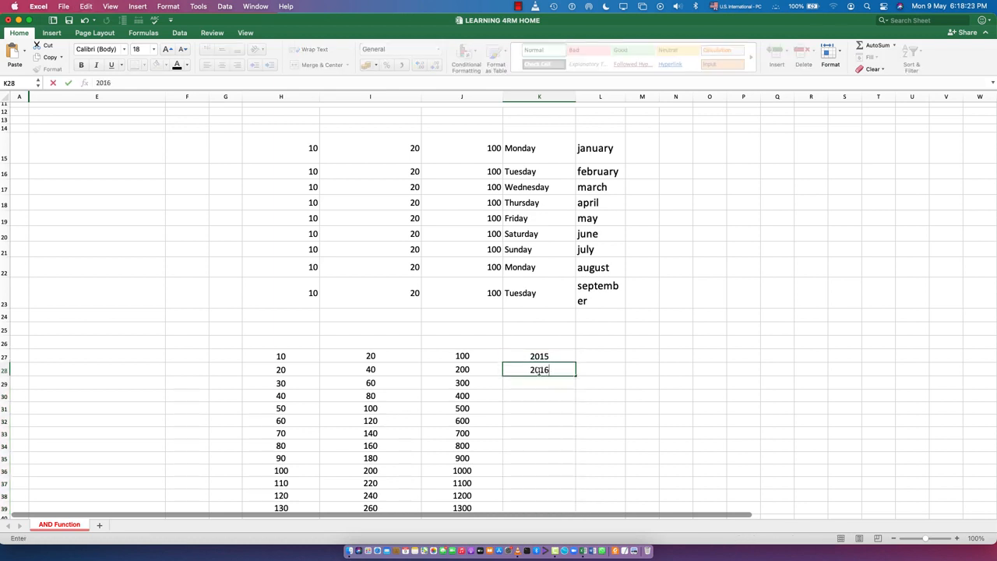
key(Return)
drag(538, 356, 554, 480)
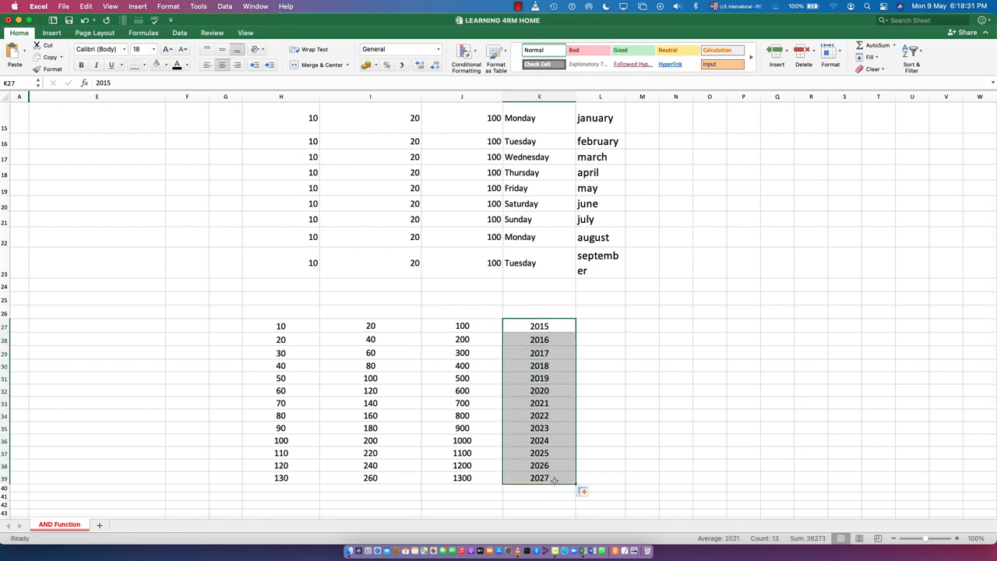
click(636, 423)
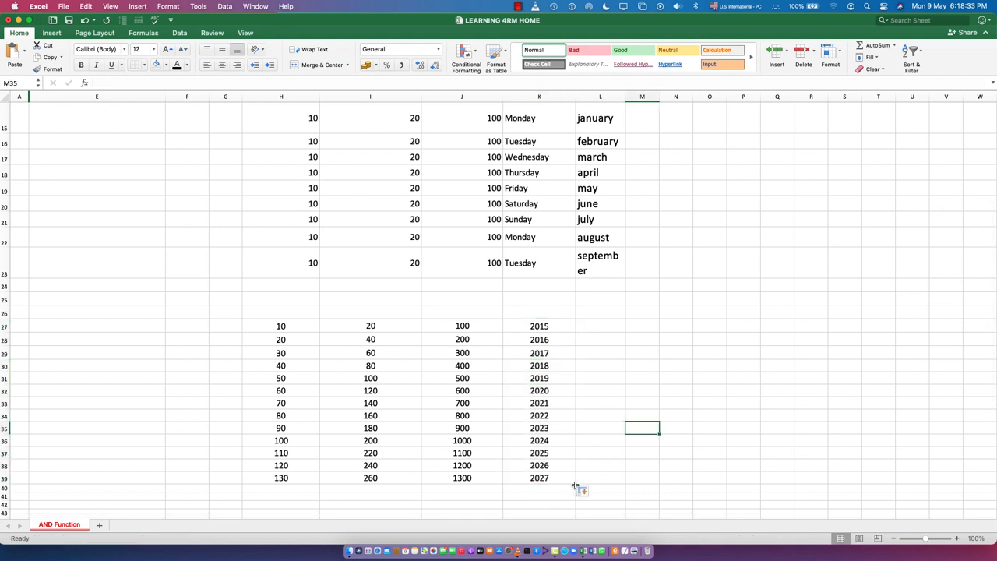
- Enter 2022 and 2021 in cells L27 and L28 and extend the descending years down through L39
click(604, 328)
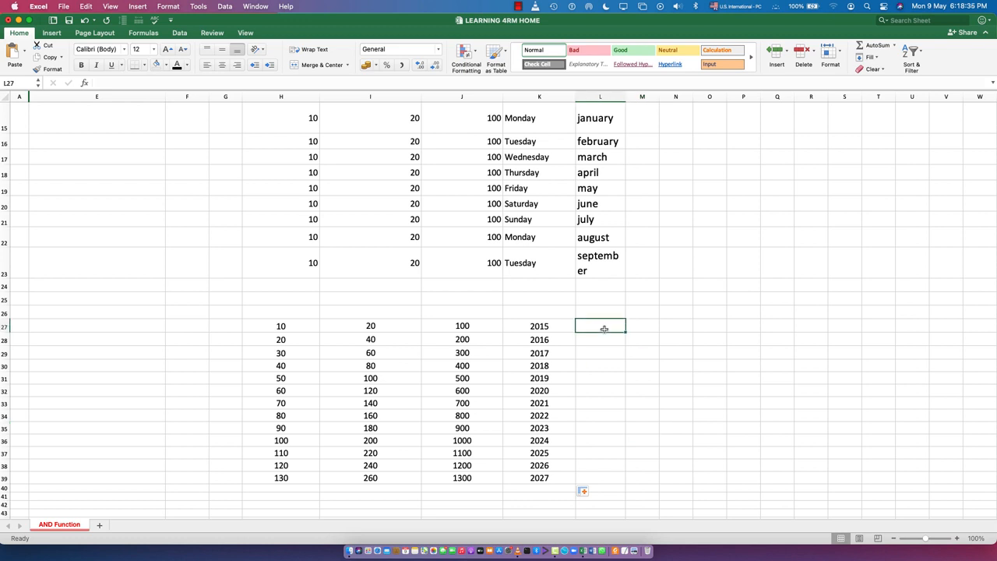
text(2022)
key(Return)
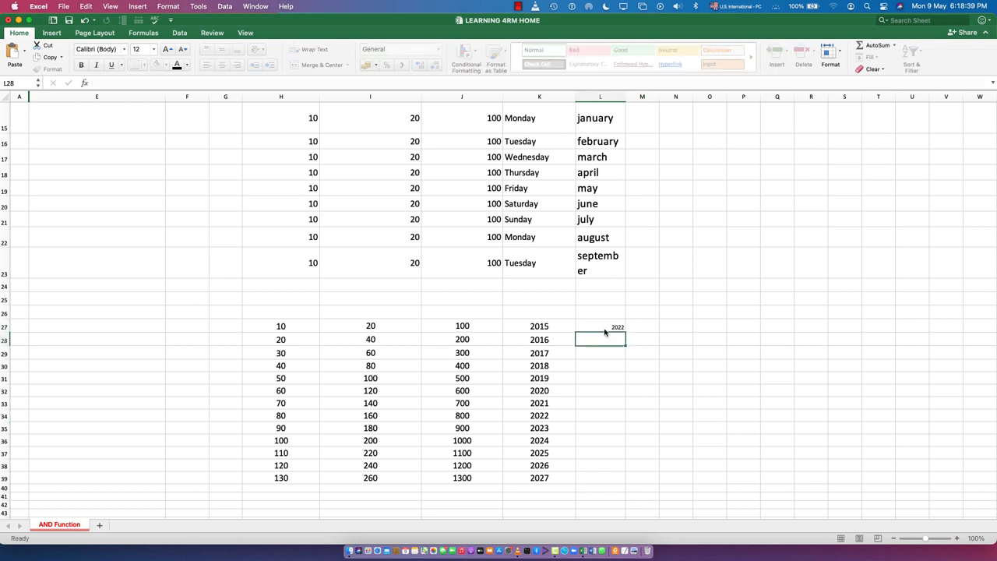
text(2021)
key(Return)
click(606, 326)
drag(606, 326, 616, 487)
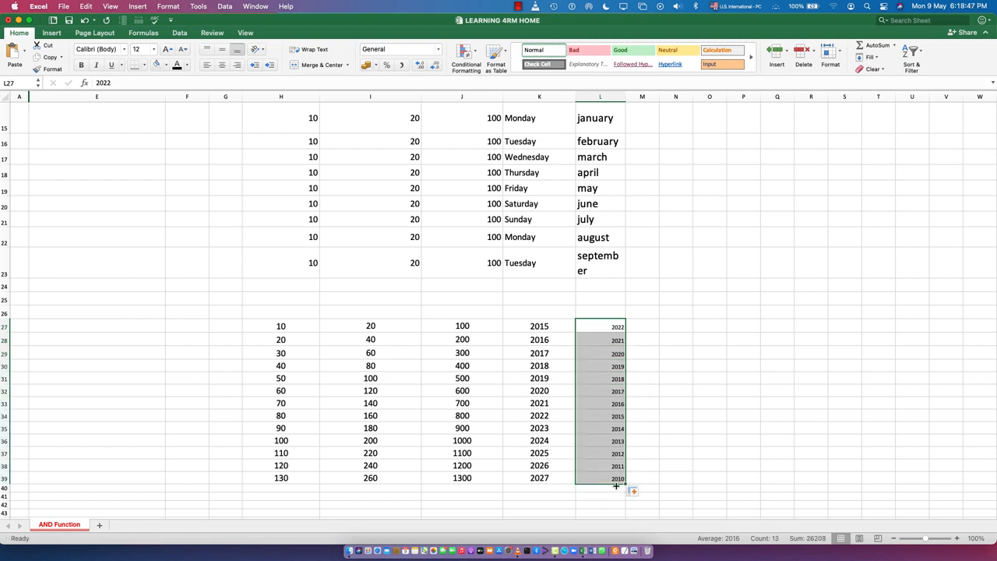
click(660, 404)
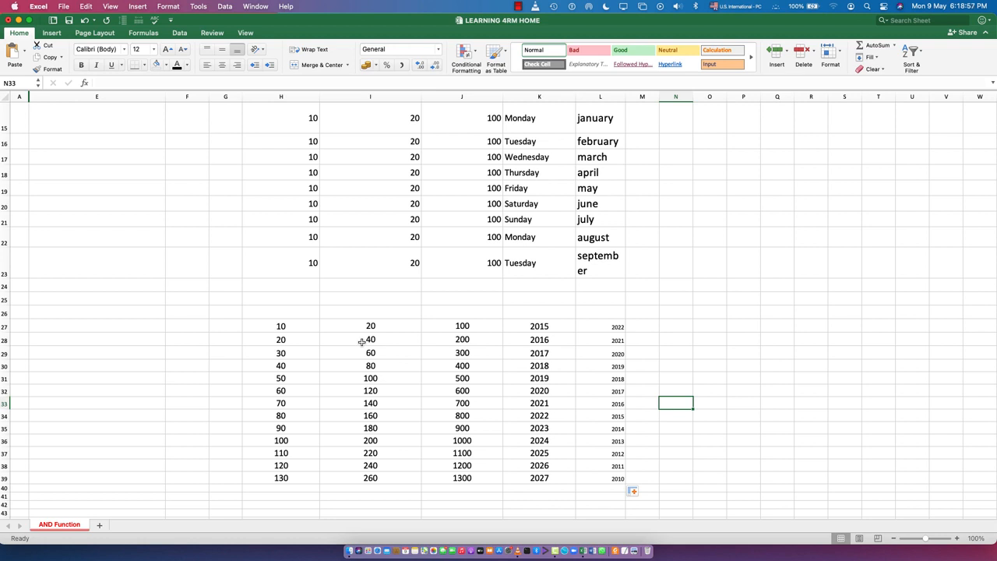
- Enter two people's first names in cells P27 and P28 and boston in P29
scroll(361, 322, up, 5)
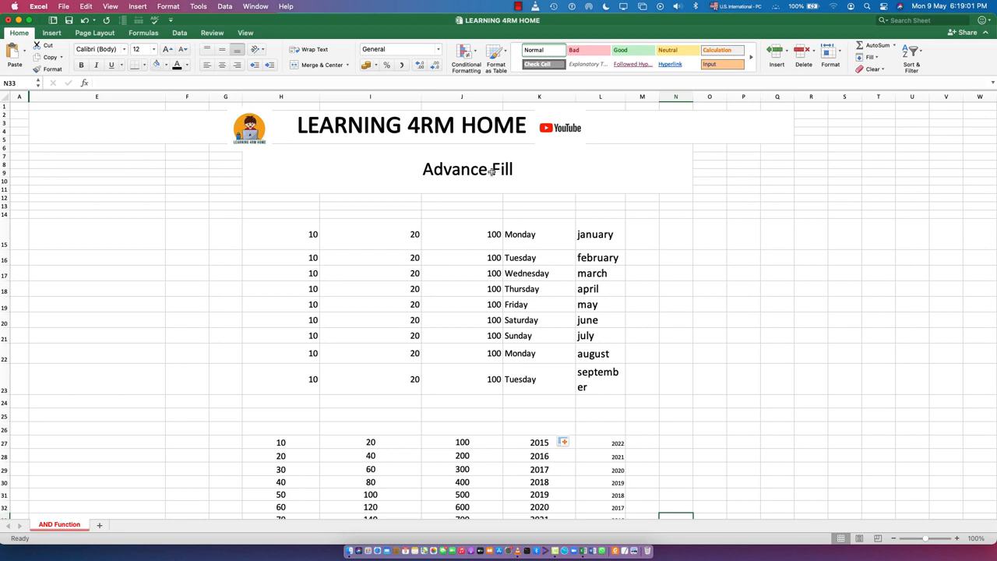
scroll(537, 380, down, 5)
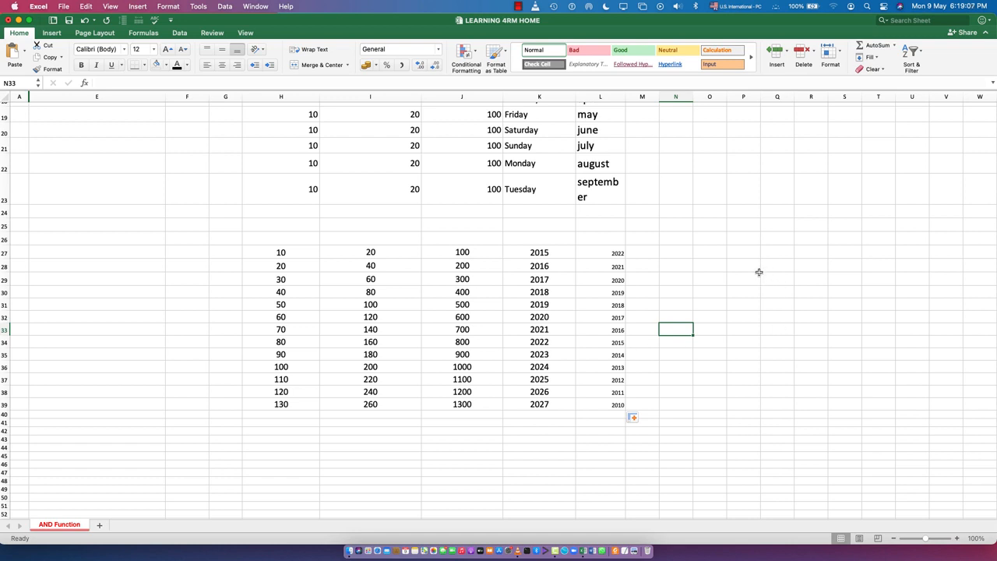
click(747, 252)
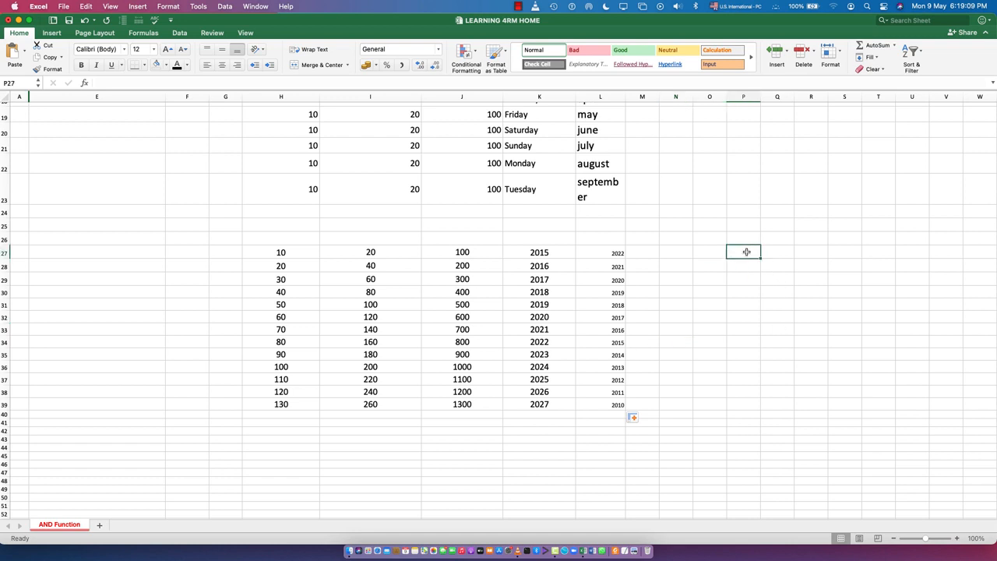
text(Fred)
key(Return)
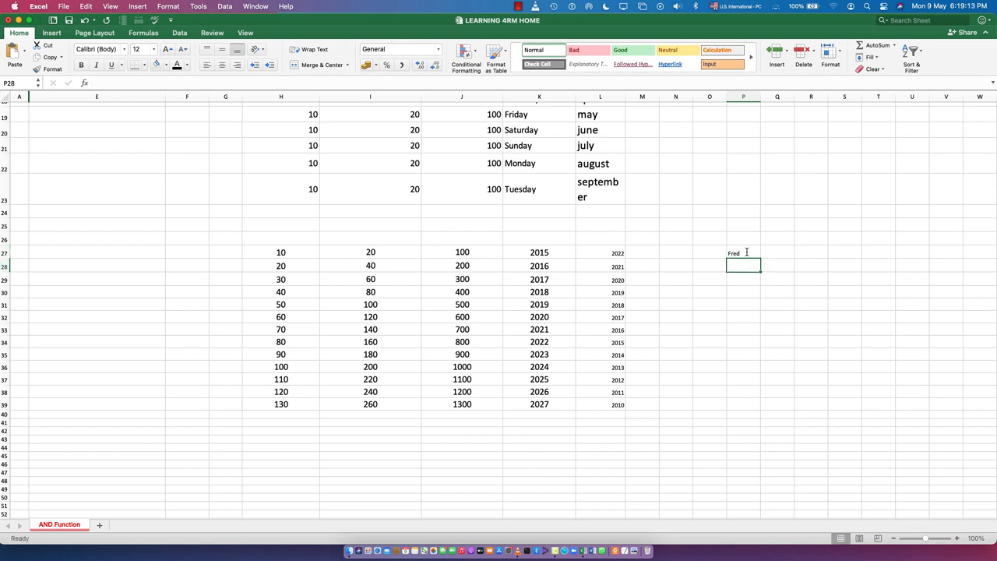
text(Jimmy)
key(Return)
text(bosto)
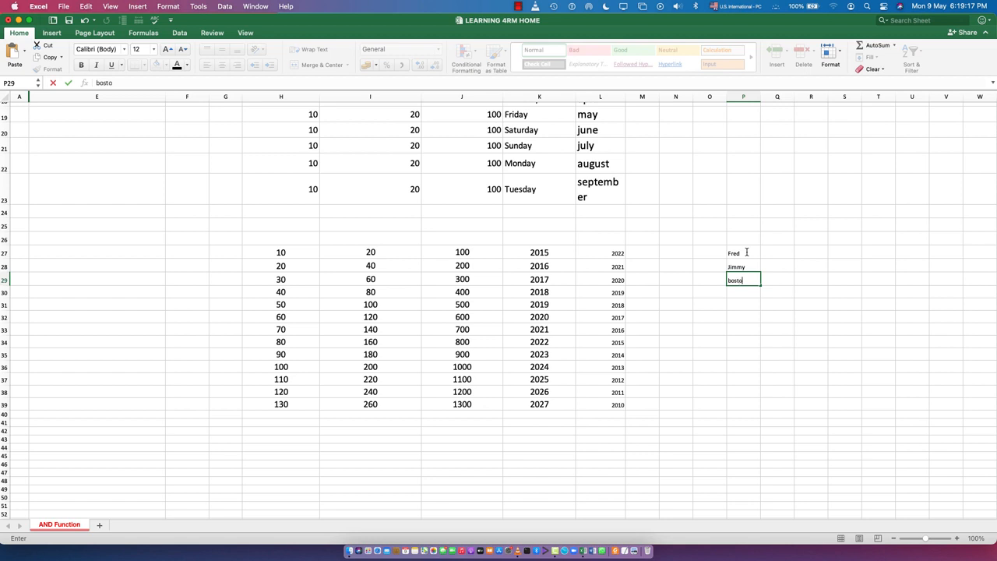
text(n)
key(Return)
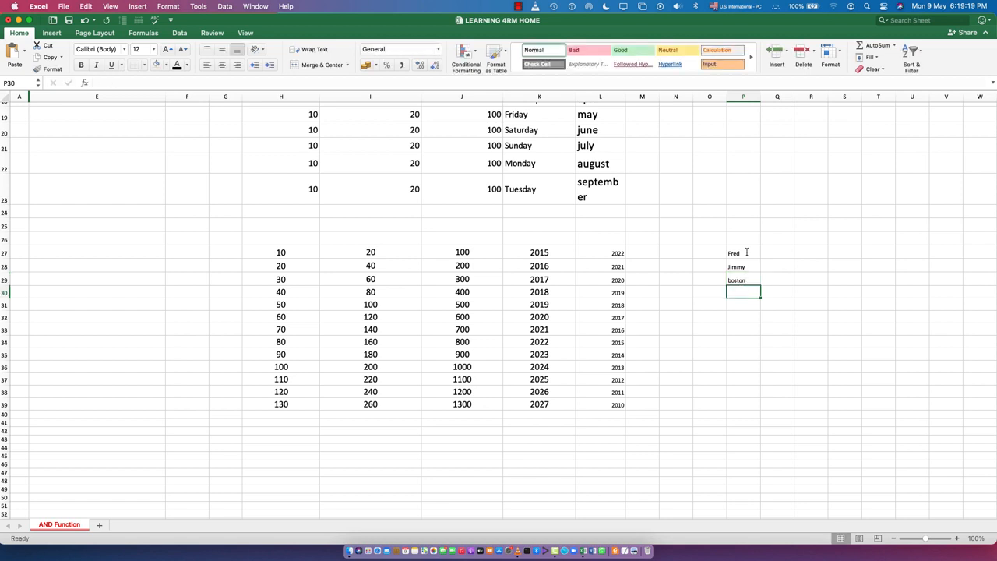
- Increase the font size of the text entries in P27:P29 to 18
drag(746, 252, 745, 278)
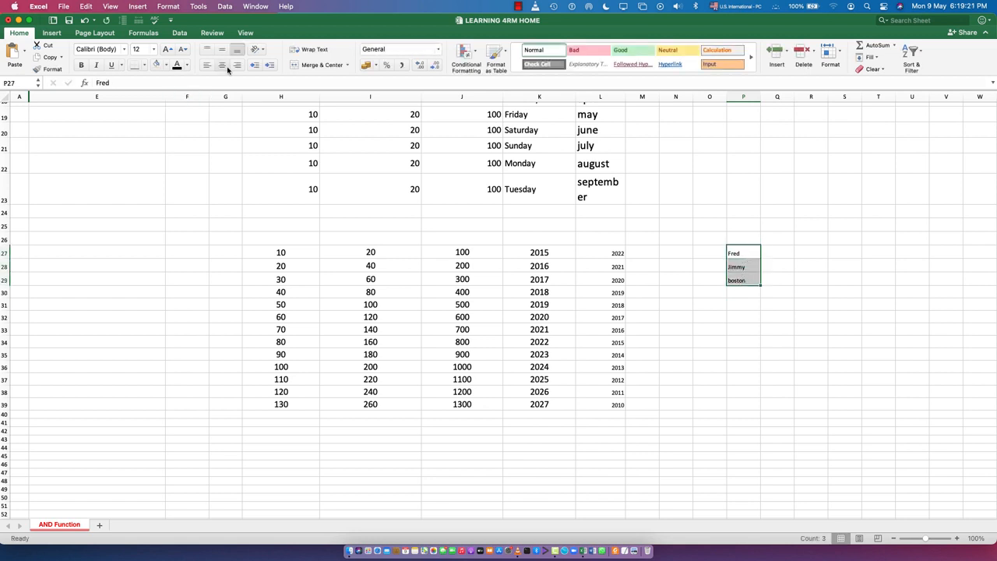
click(167, 49)
click(166, 49)
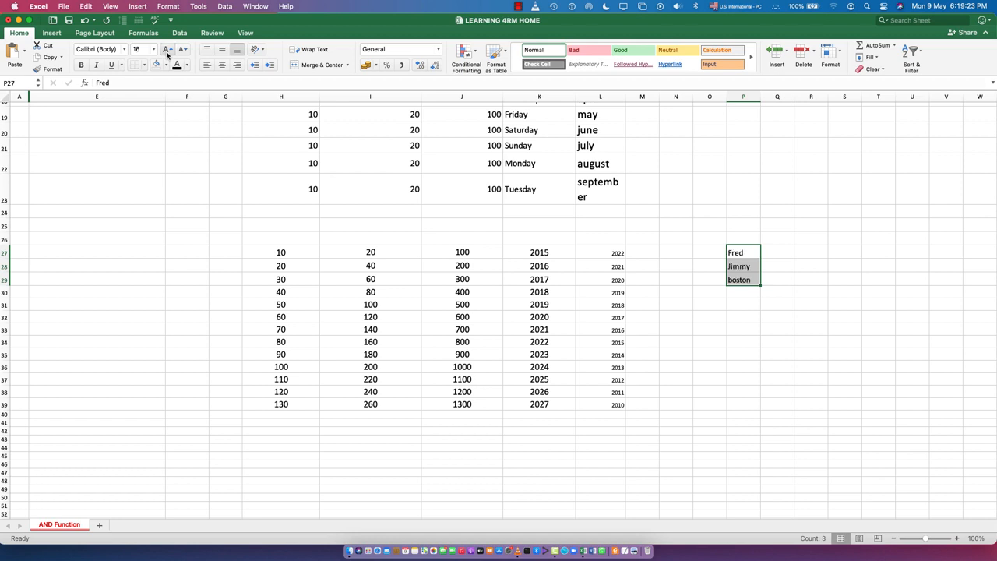
click(167, 49)
click(738, 358)
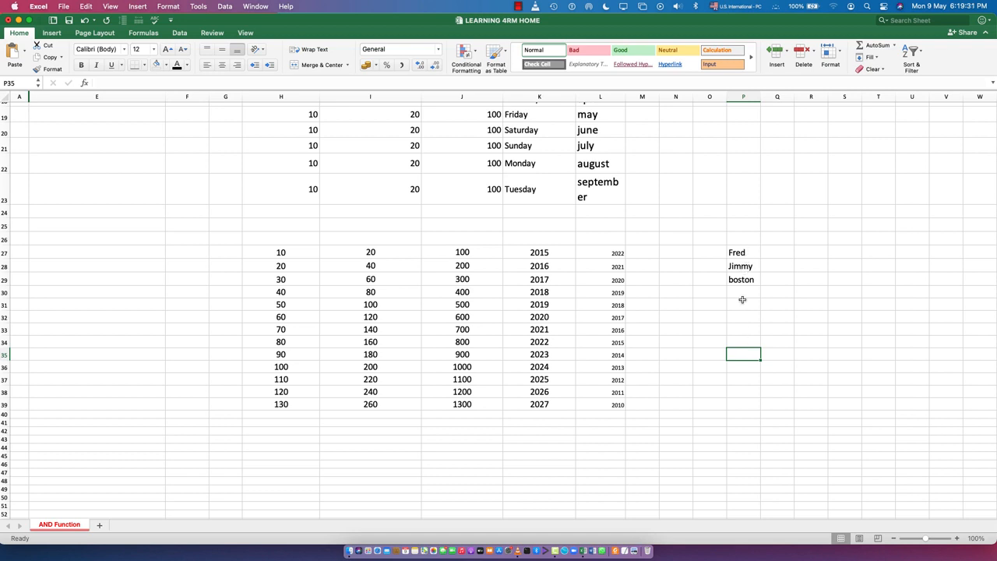
- Fill the three text entries in P27:P29 down the column as a repeating pattern through P39
click(740, 251)
click(743, 283)
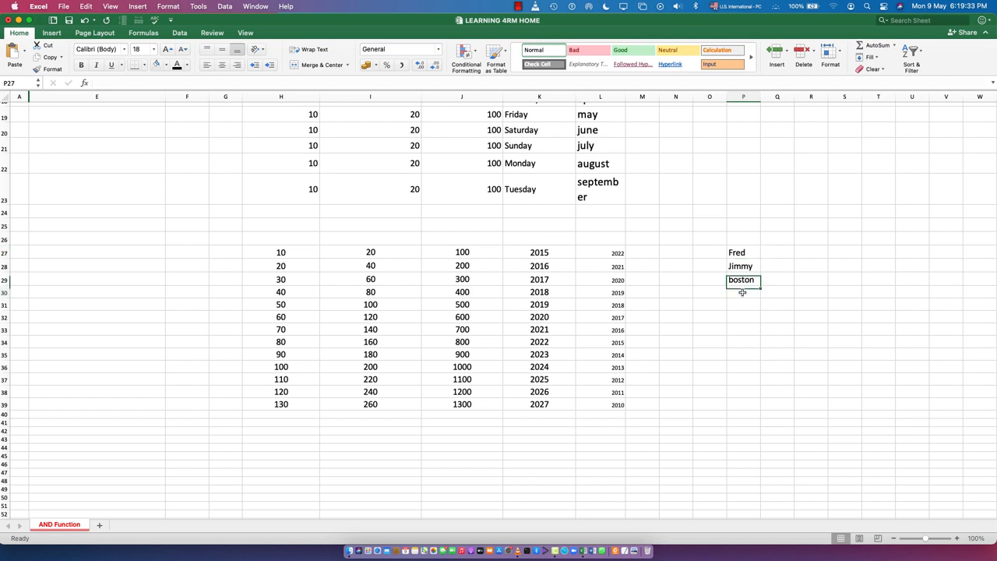
click(742, 291)
click(734, 271)
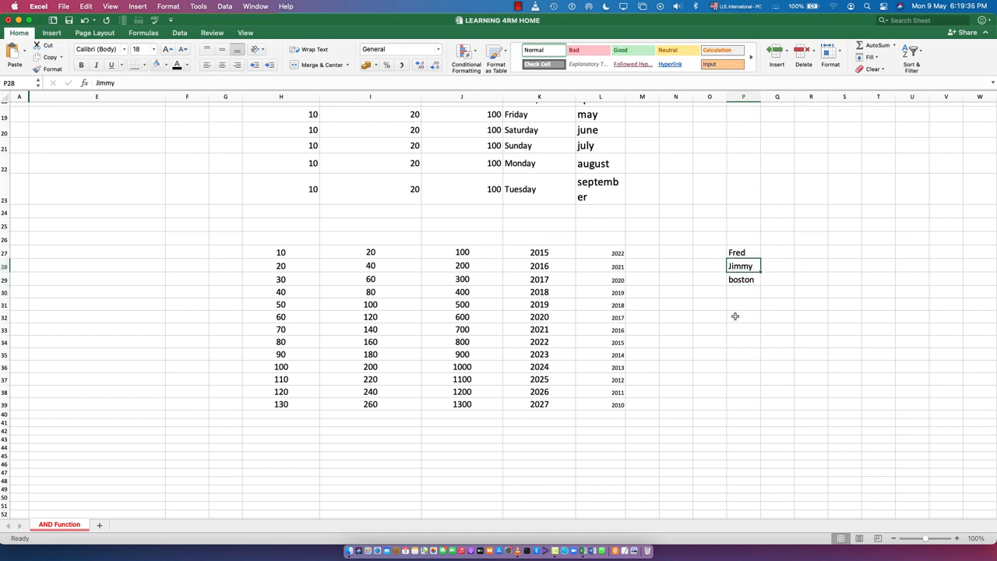
click(736, 315)
drag(742, 257, 755, 407)
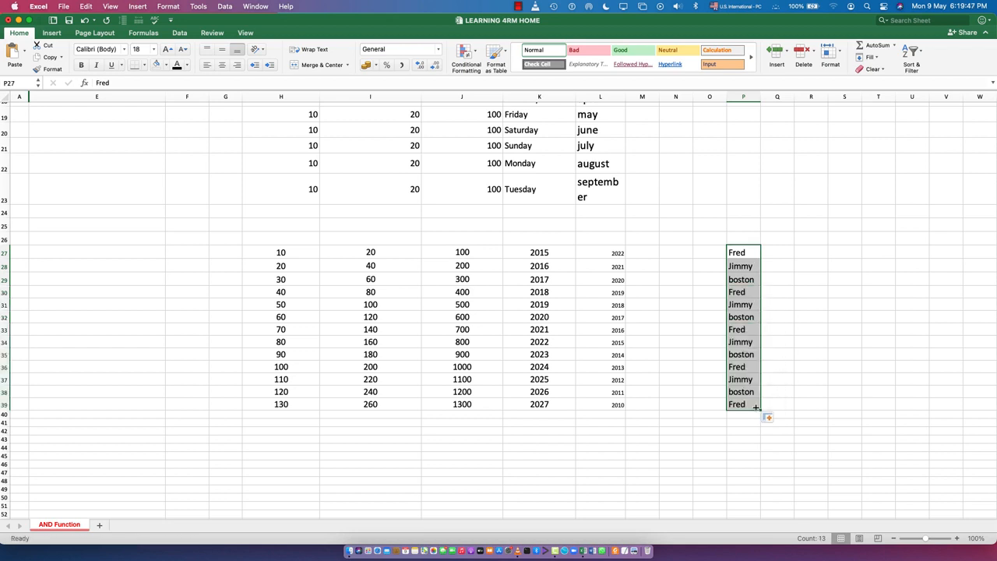
- Enter Ghana in cell P15 and fill it down the column through P23
click(736, 255)
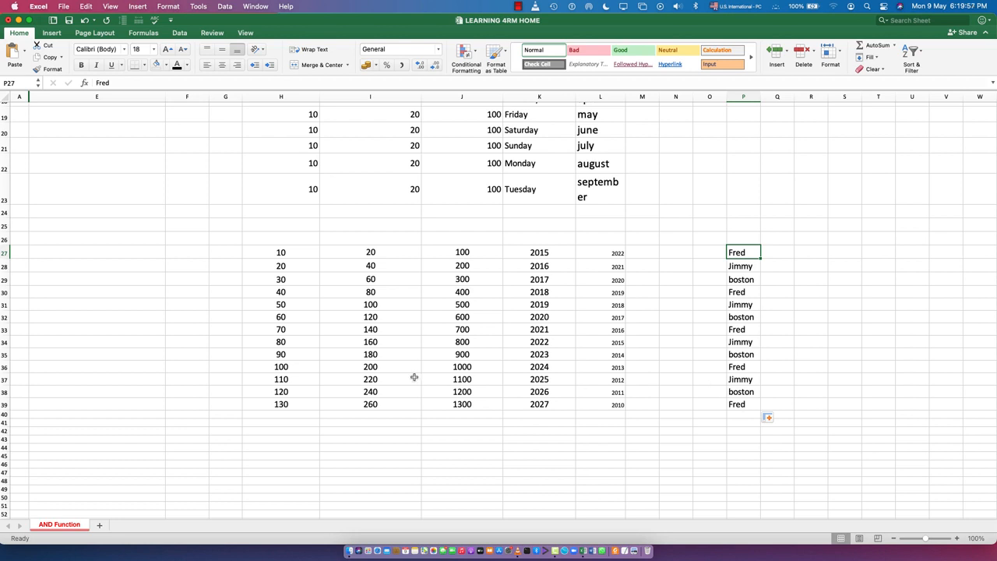
scroll(464, 335, up, 2)
scroll(464, 335, up, 4)
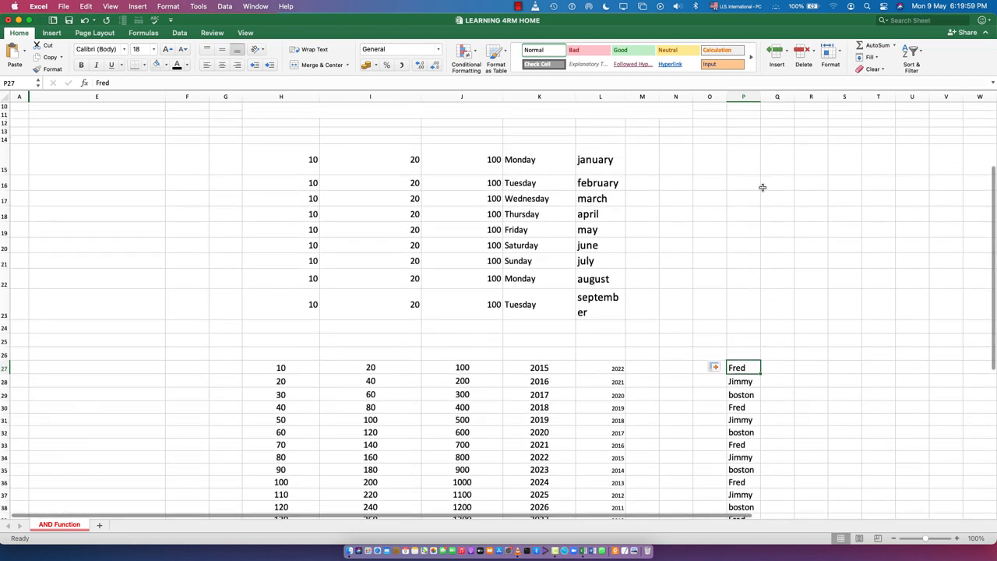
click(736, 159)
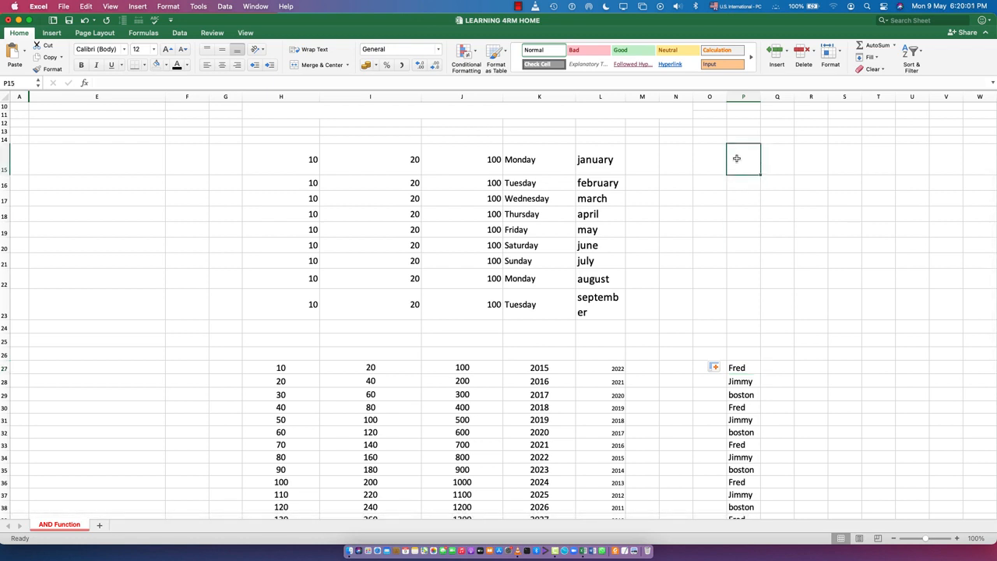
text(Ghana)
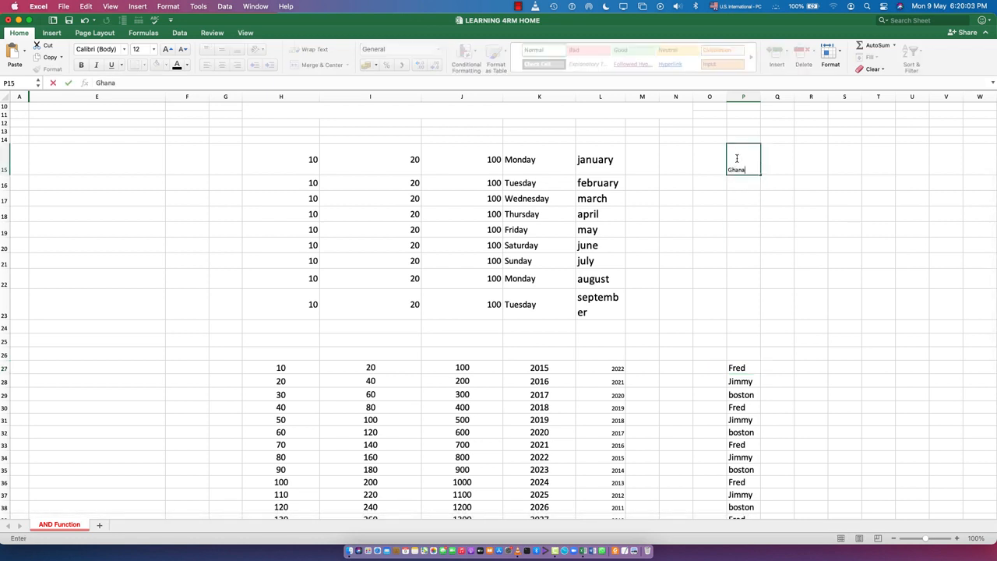
key(Return)
click(737, 160)
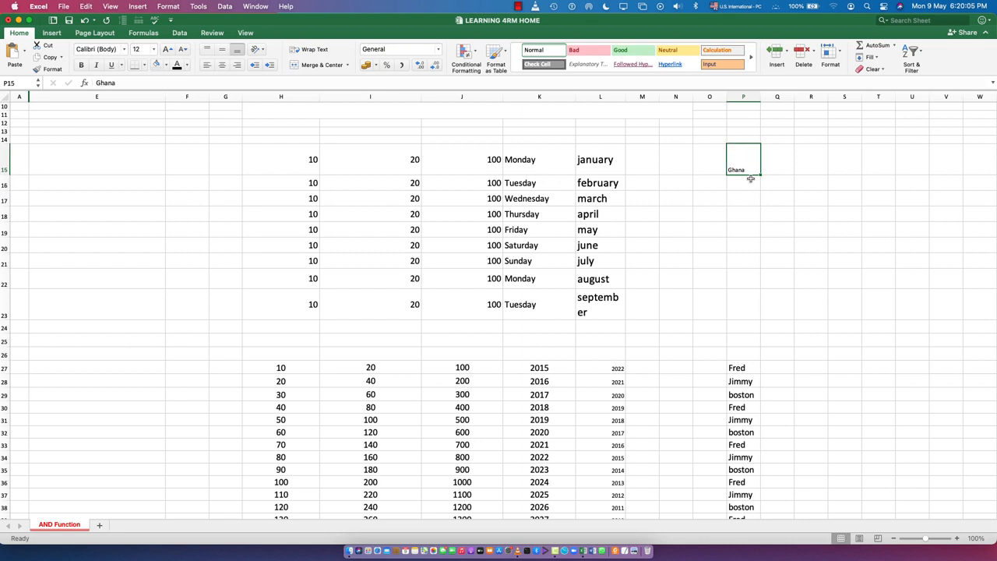
drag(760, 175, 755, 307)
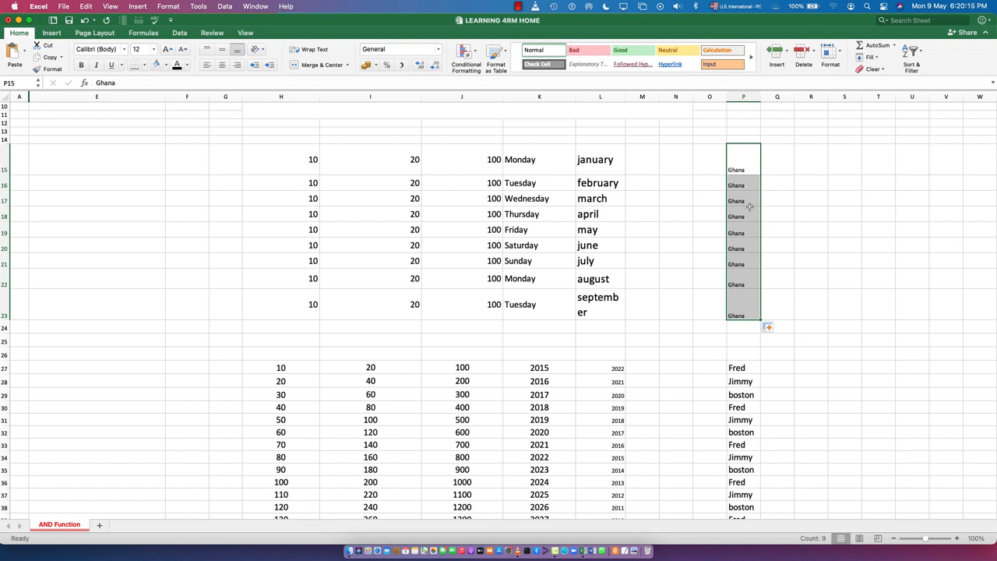
- Clear the filled entries in P15:P23 and enter Ghana in P15 and Togo in P16
key(Delete)
click(743, 165)
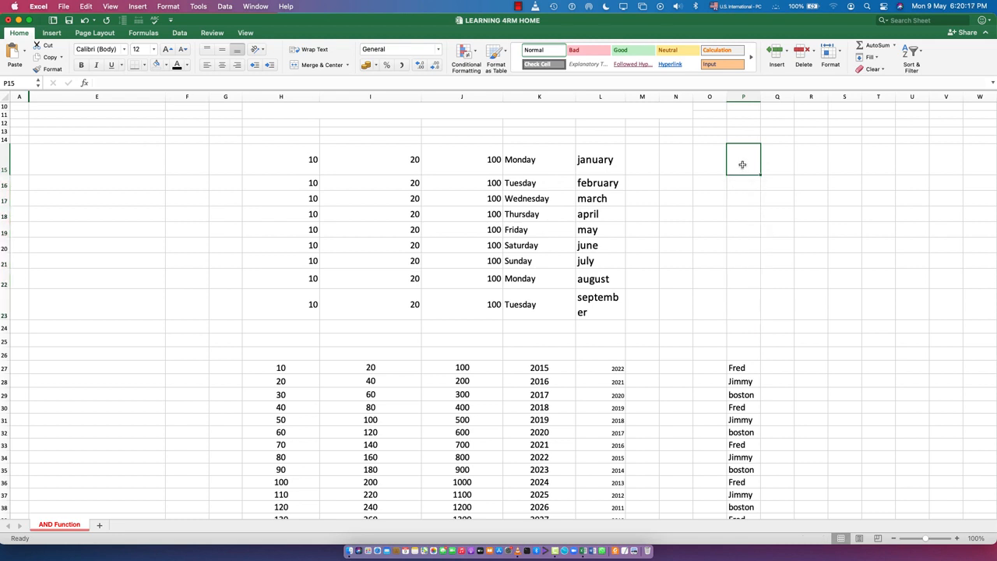
text(Ghana)
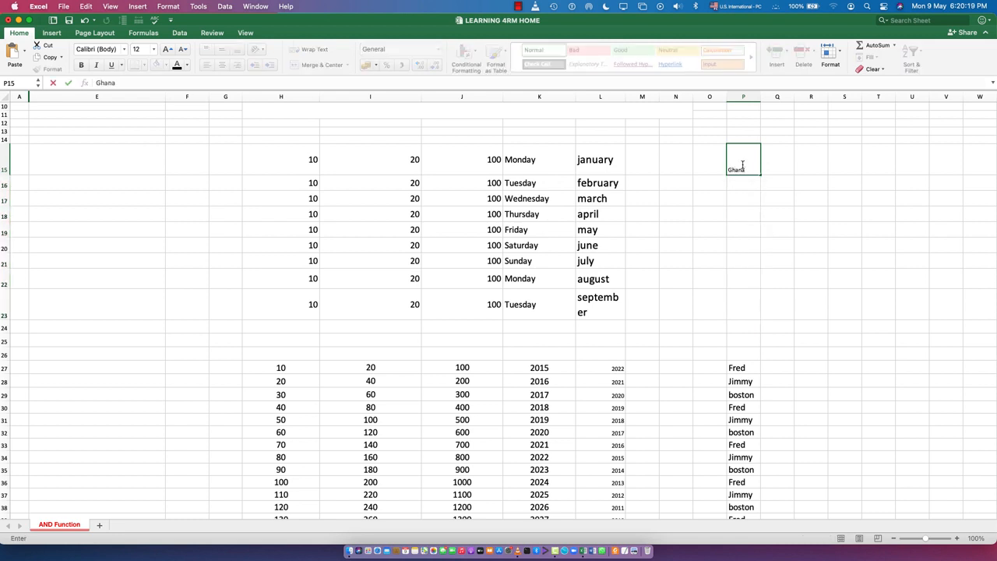
key(Return)
text(Togo)
key(Return)
- Fill the Ghana and Togo pair in P15:P16 down the column through P23
click(742, 164)
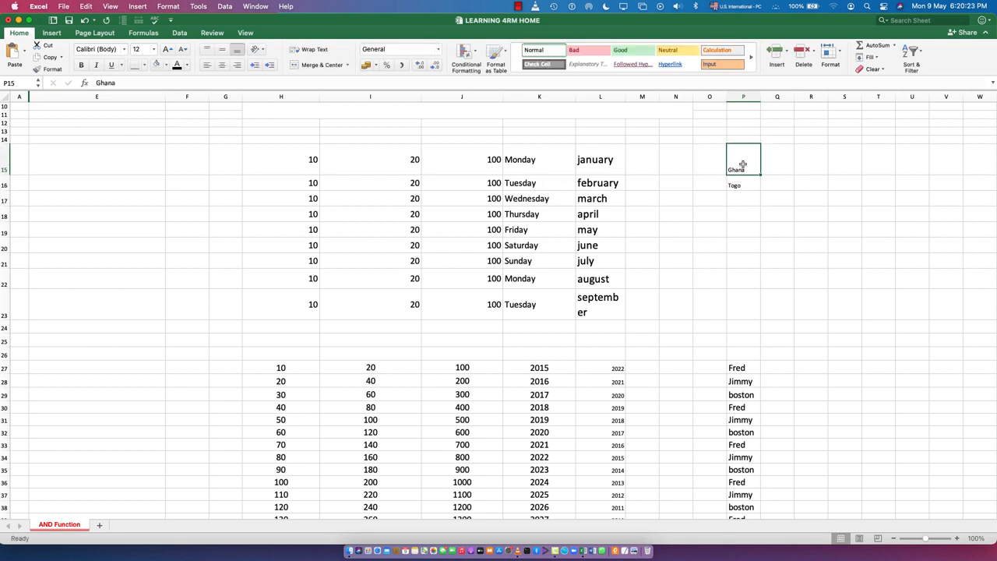
click(744, 212)
drag(742, 168, 753, 309)
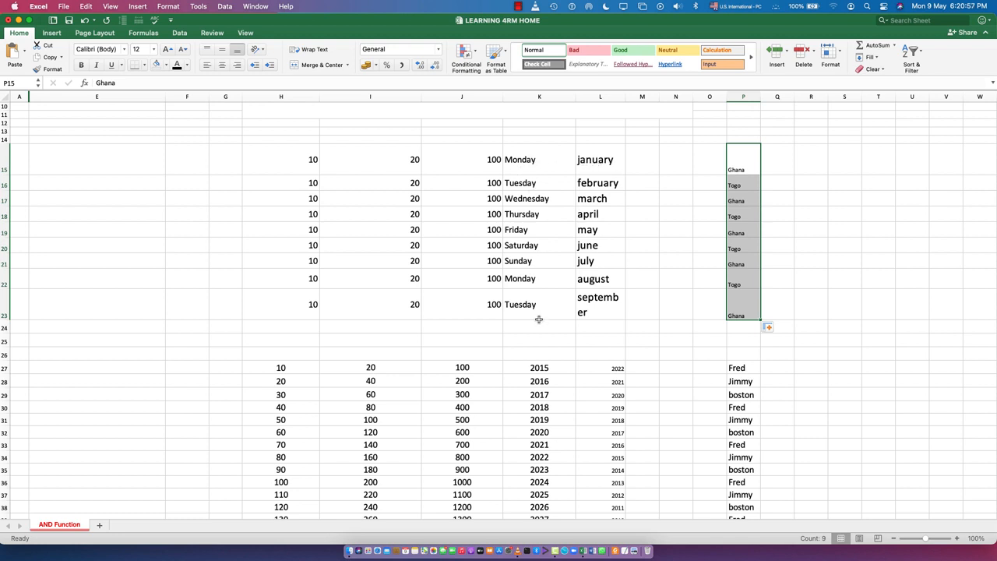
- Clear the repeating country entries from cells P15:P23
click(413, 162)
click(412, 184)
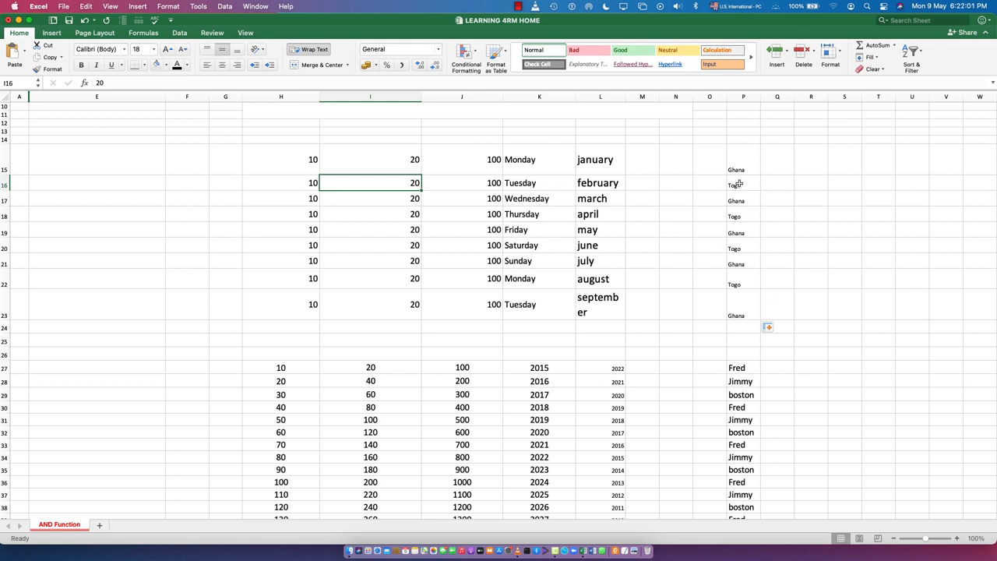
drag(743, 165, 749, 318)
key(Delete)
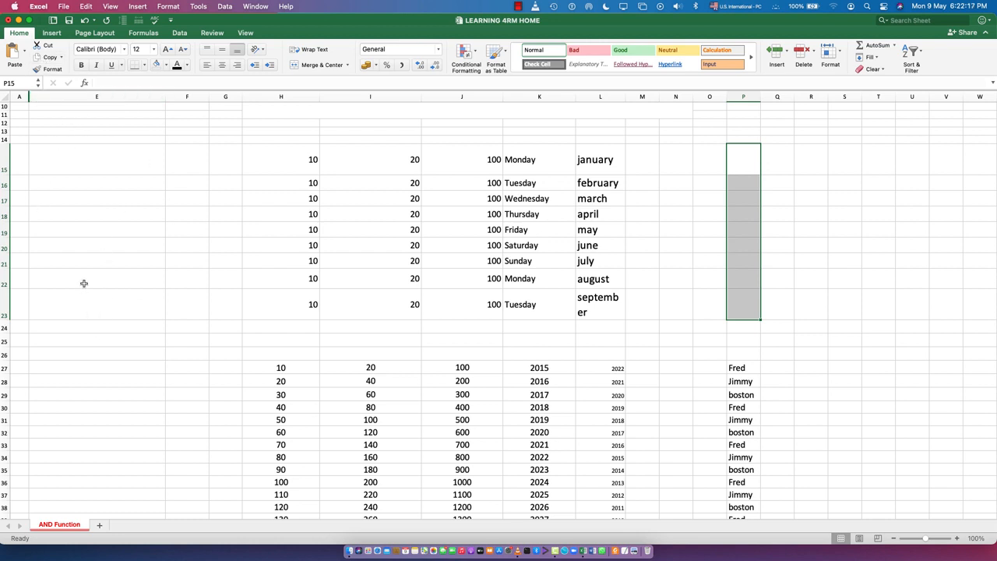
- Open the Custom Lists settings in the application preferences
click(45, 9)
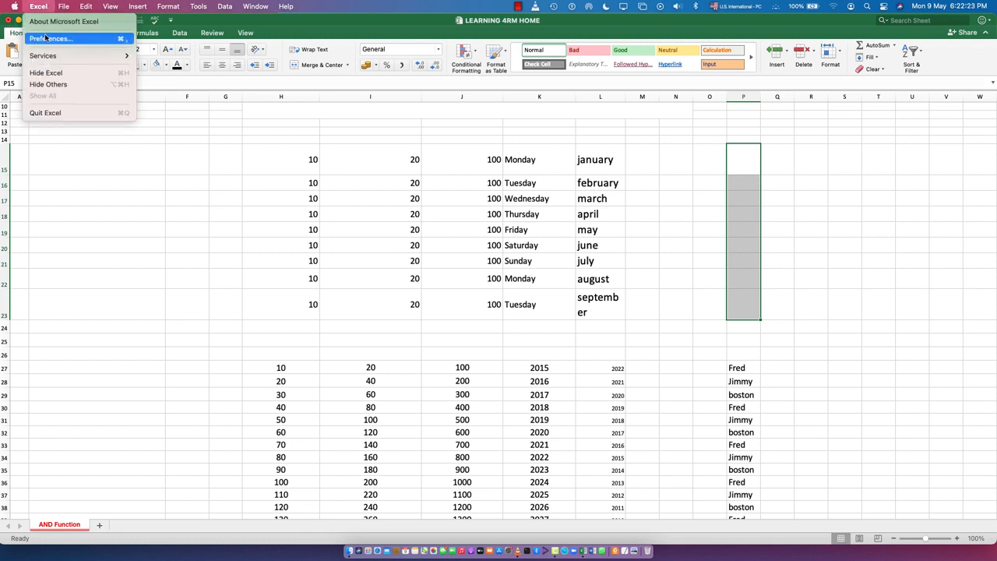
click(46, 38)
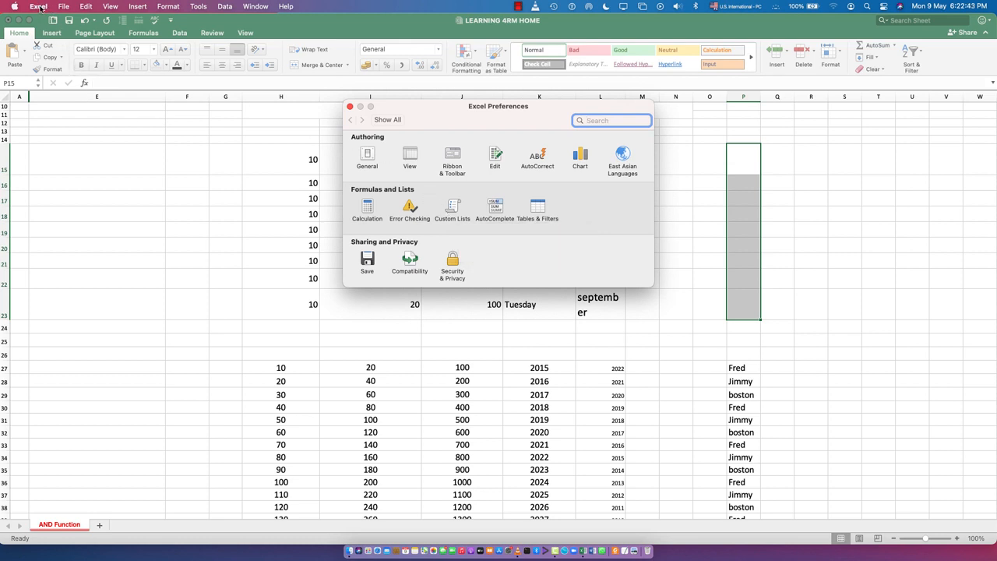
click(452, 207)
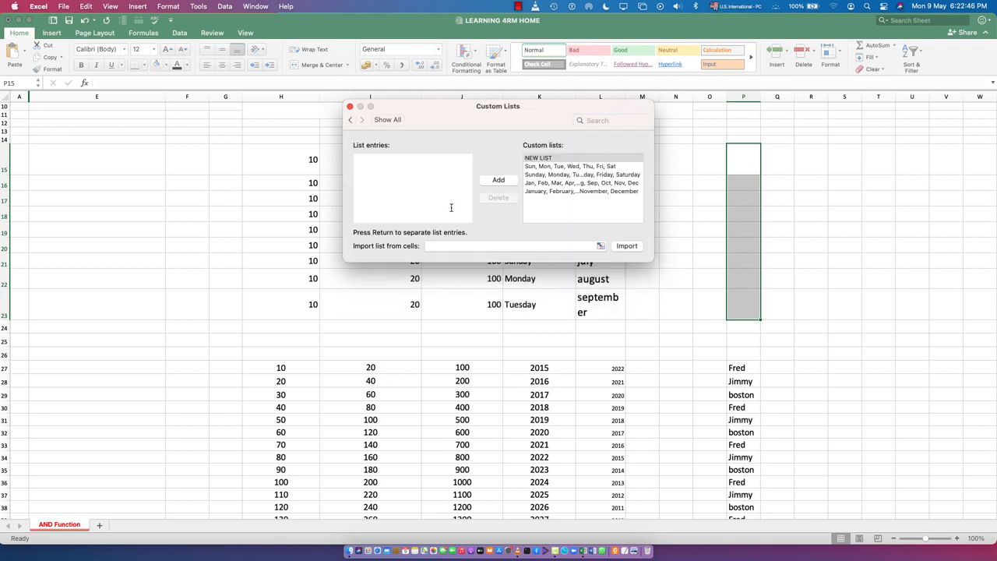
- Review the entries of the built-in weekday and month custom lists, both short and full forms
click(556, 168)
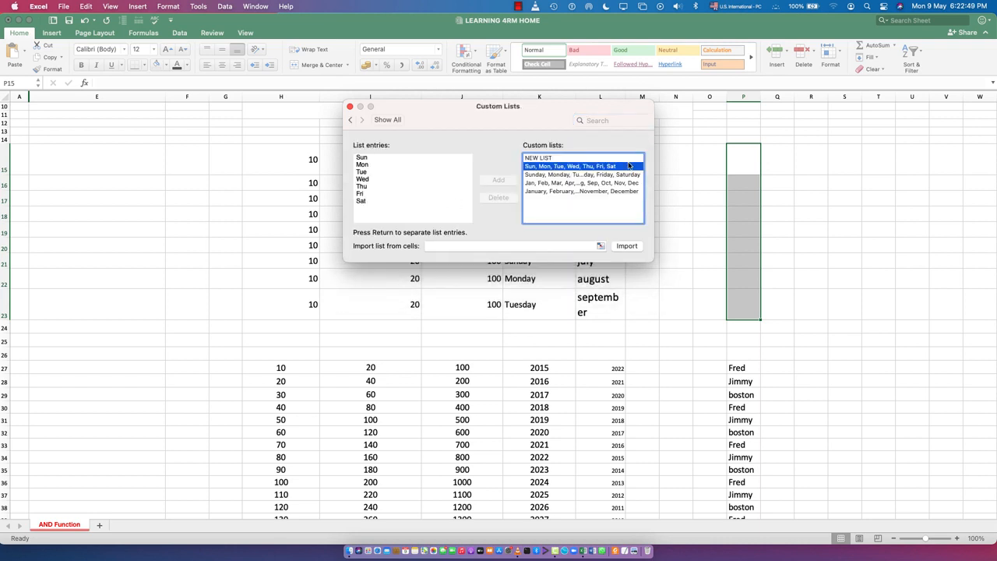
click(545, 176)
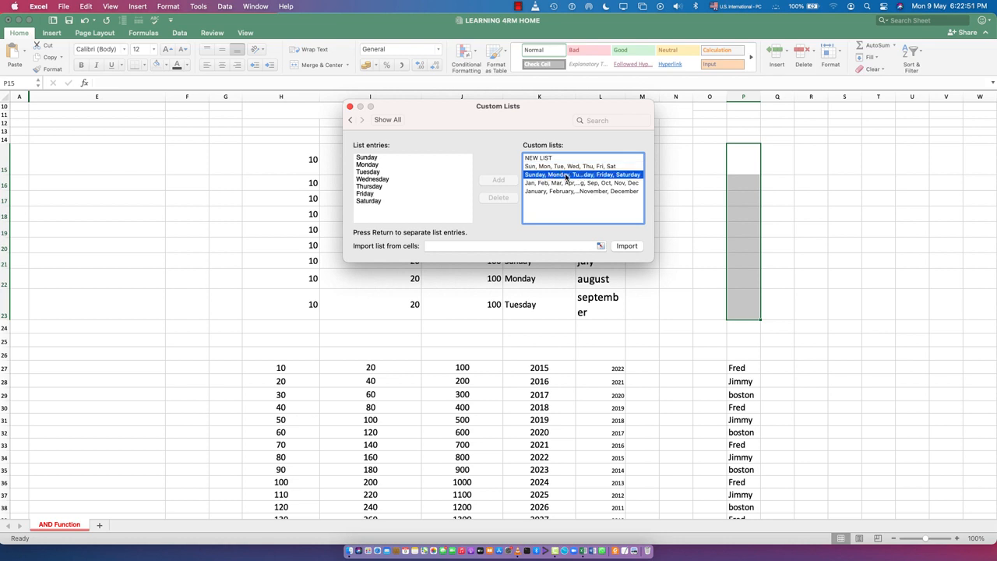
click(551, 184)
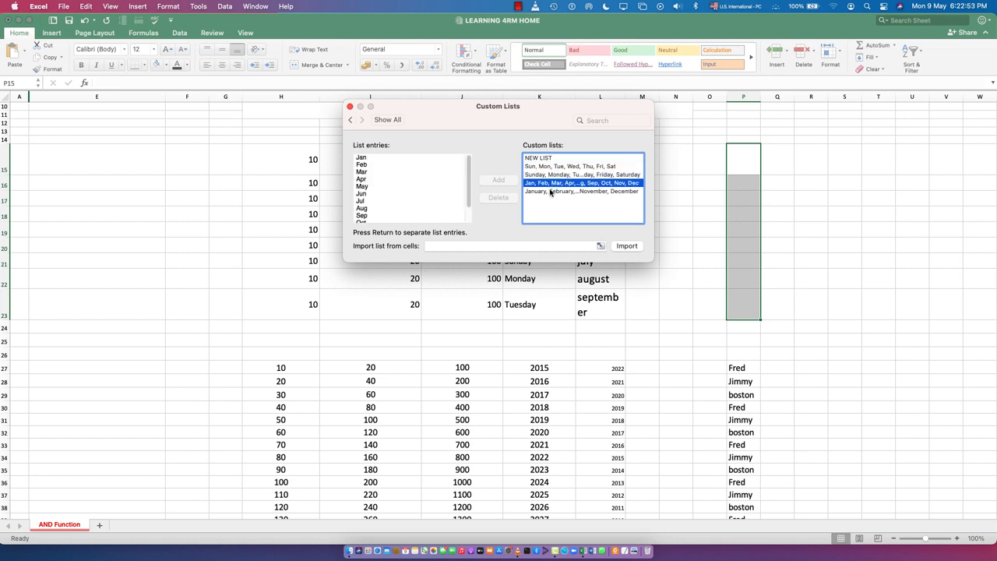
click(551, 192)
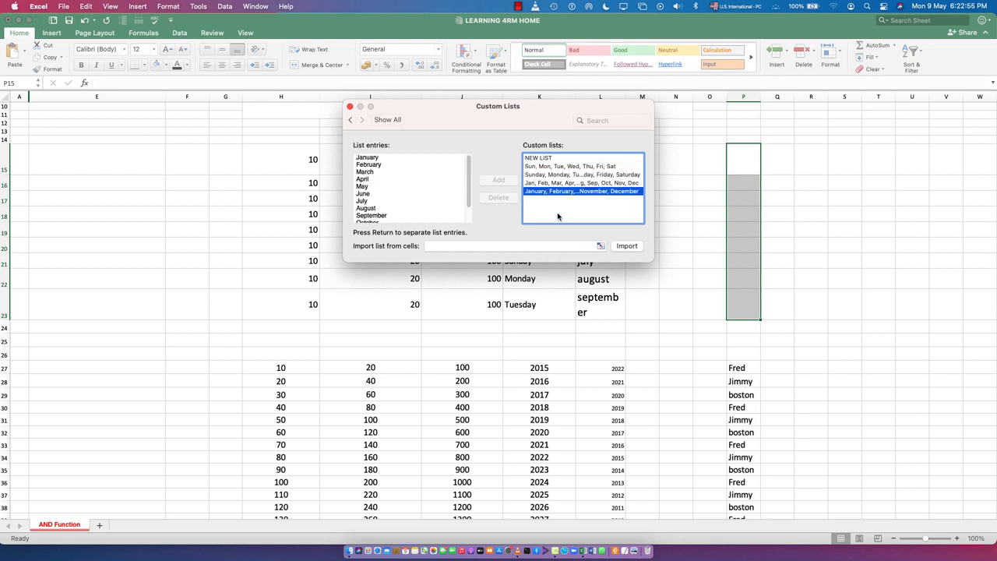
- Add a custom list of Ghana, Togo, Benin, Nigeria, Niger, South Africa, Botswana, Swaziland, Namibia, Ivory Coast and Burkina Faso, and close the preferences
click(558, 217)
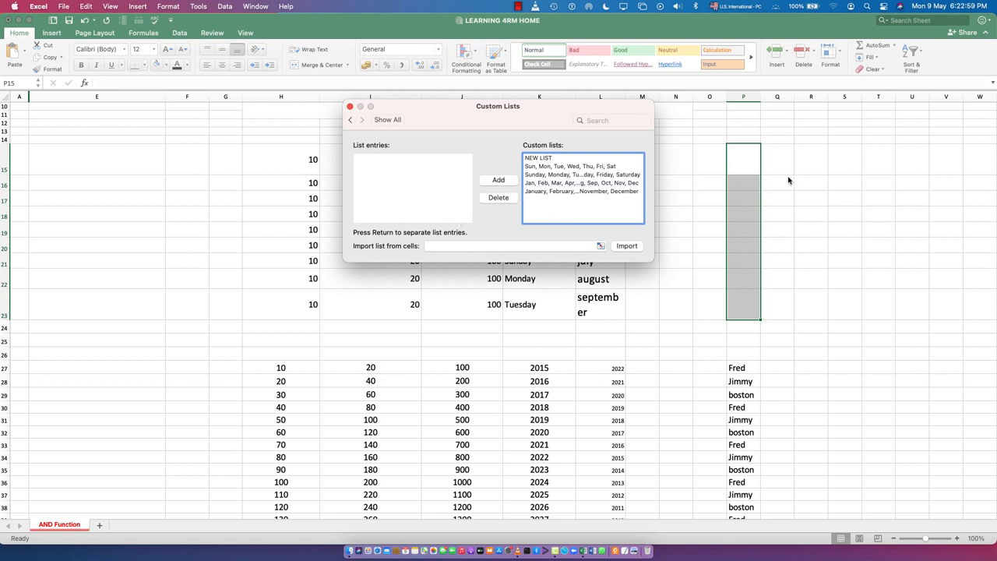
click(373, 173)
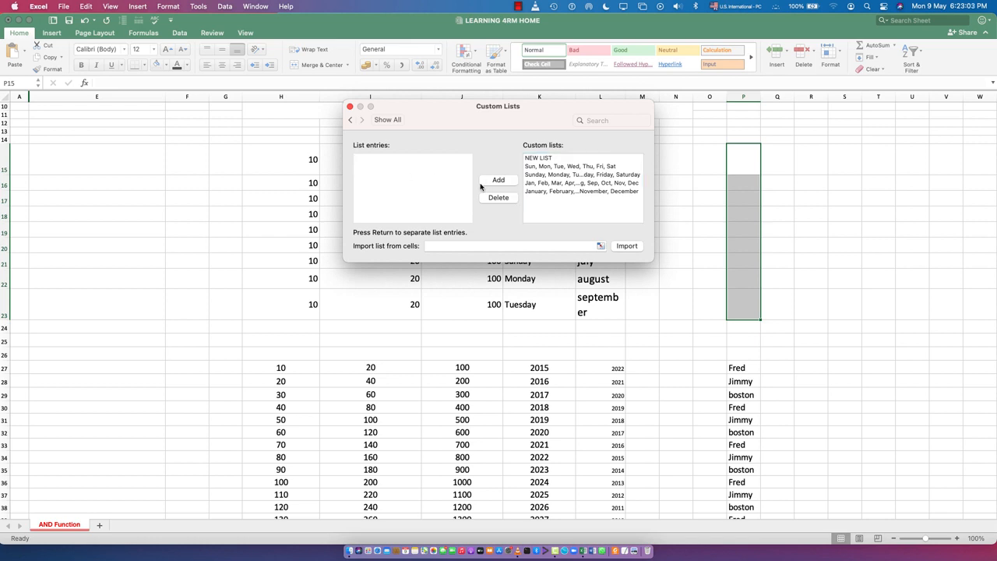
text(Ghana Togo )
text(Be)
key(BackSpace)
text(Namibia)
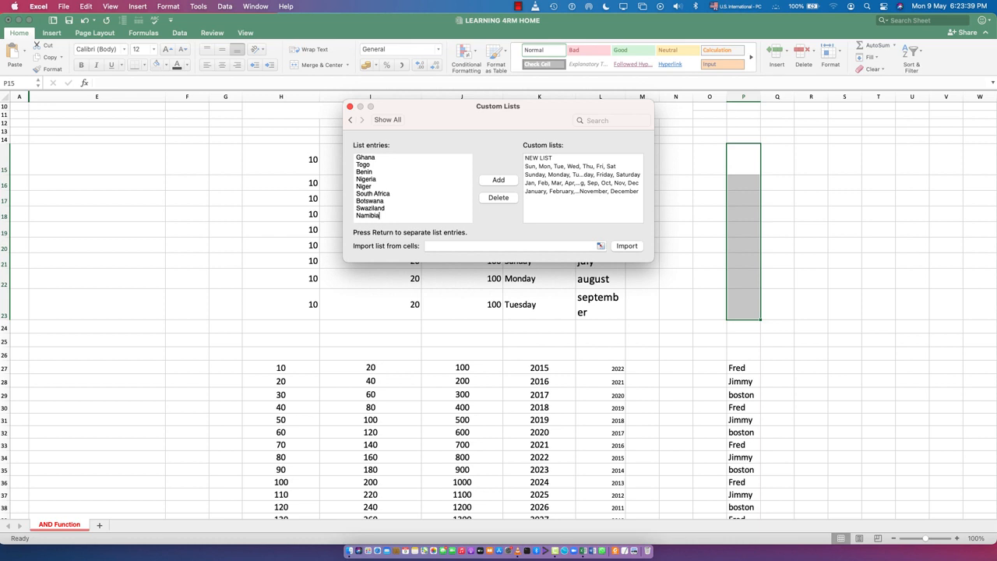
key(Return)
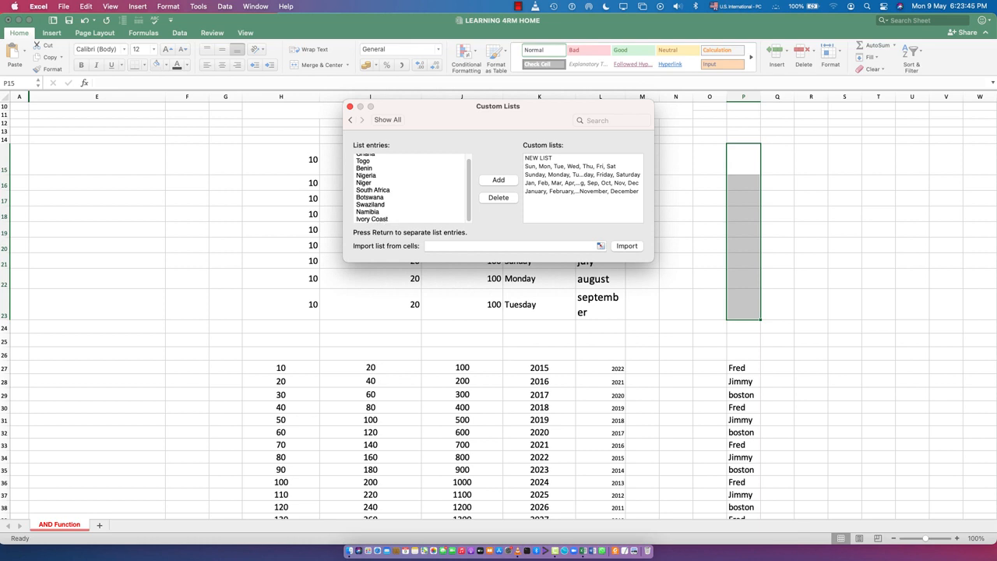
key(Return)
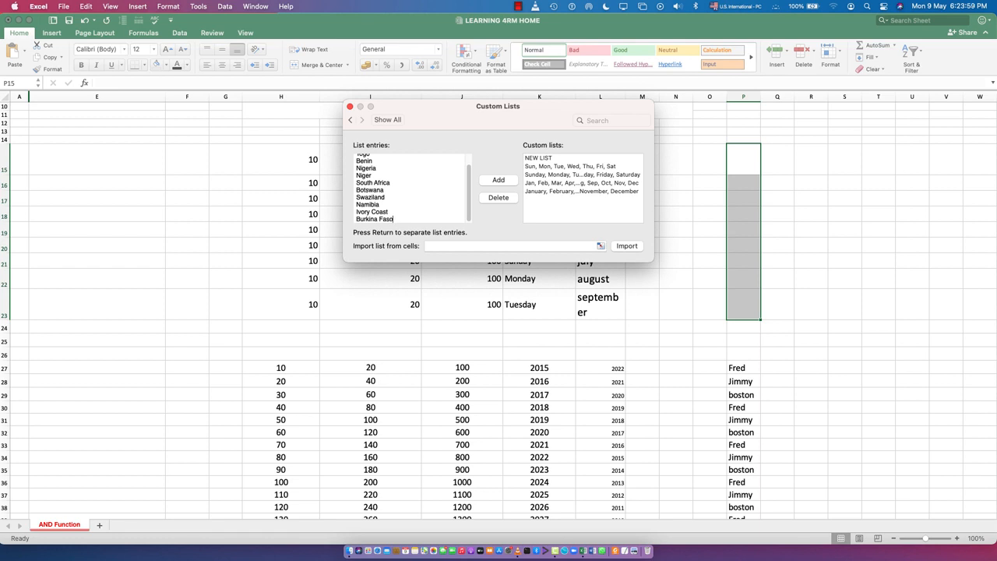
click(503, 180)
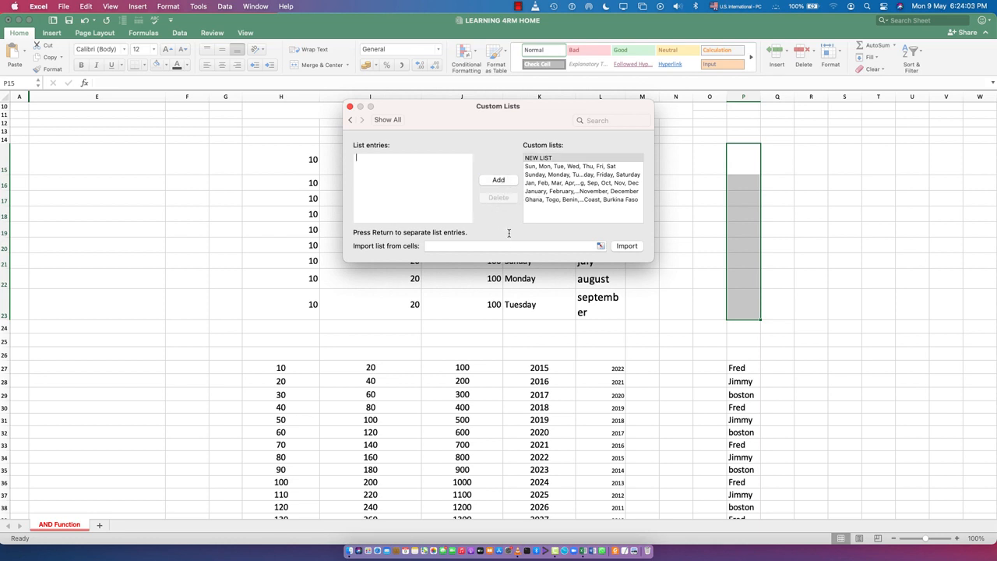
click(548, 201)
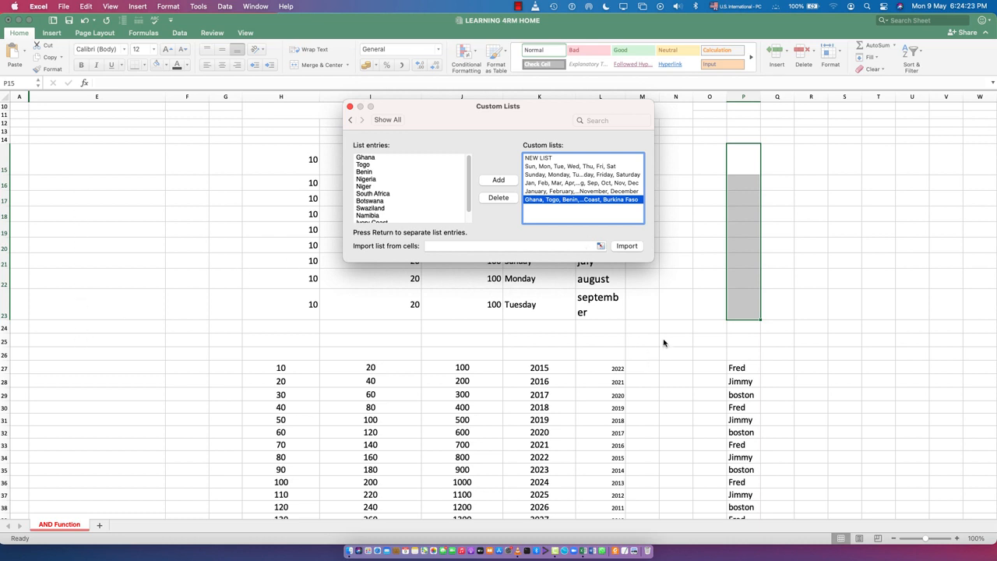
click(350, 107)
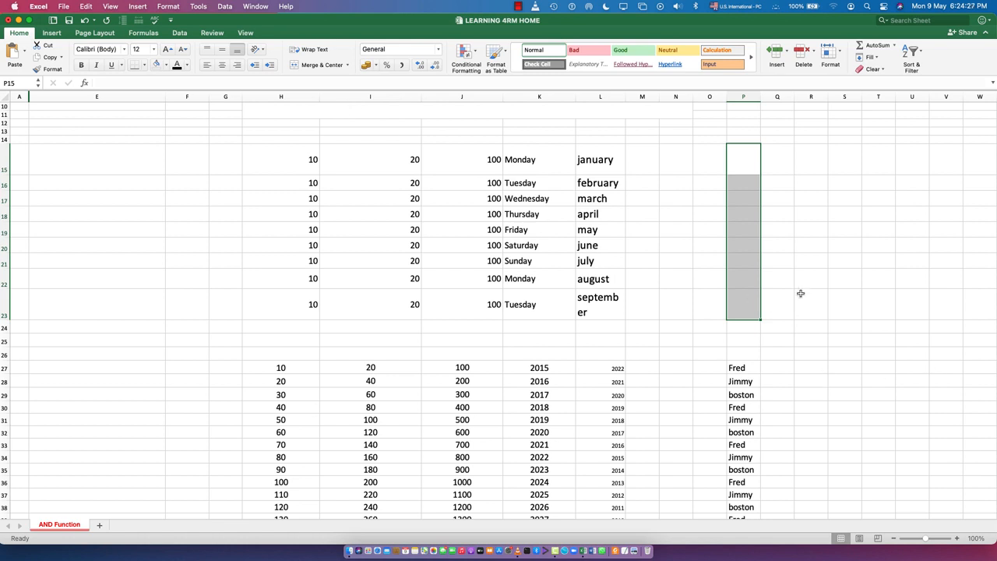
- Enter Togo in cell P15 and fill the custom country list down through P23
click(801, 294)
click(747, 162)
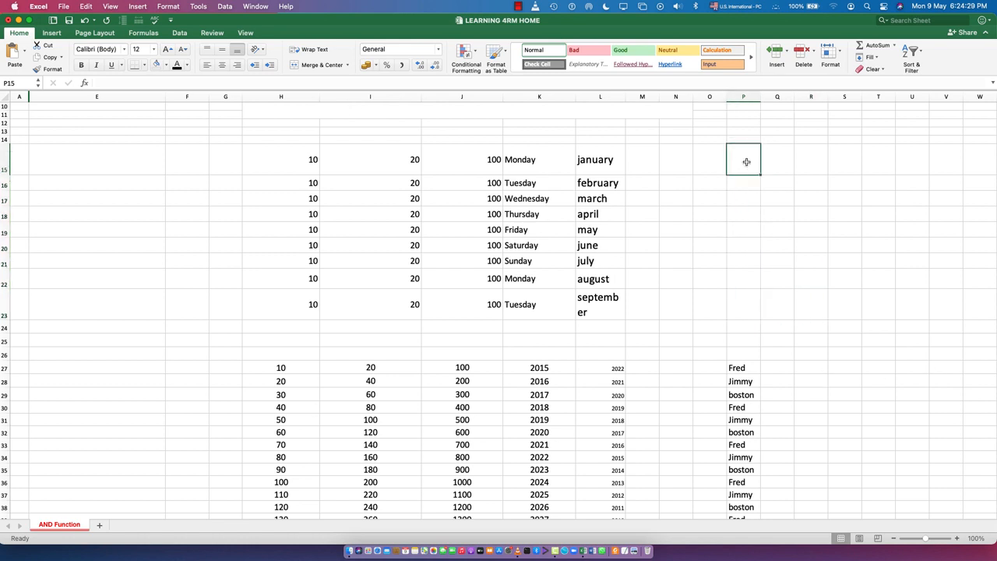
text(togo)
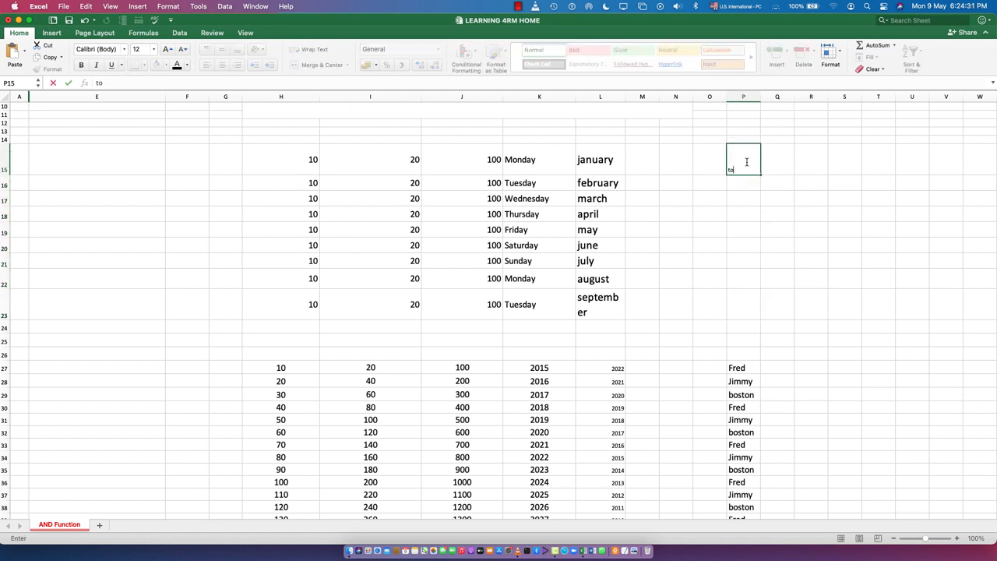
key(BackSpace)
key(BackSpace)
text(Togo)
key(Return)
click(737, 169)
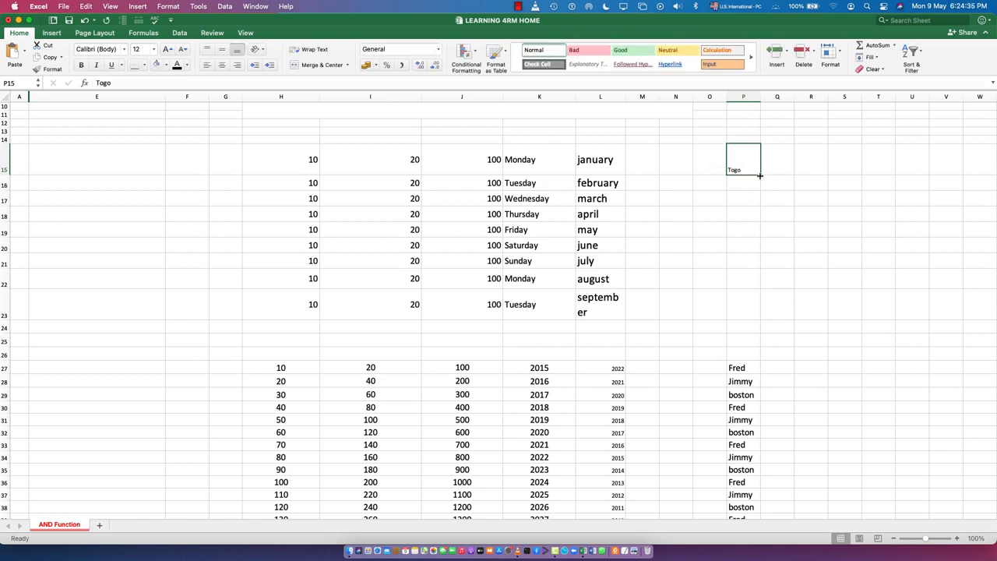
drag(761, 174, 770, 313)
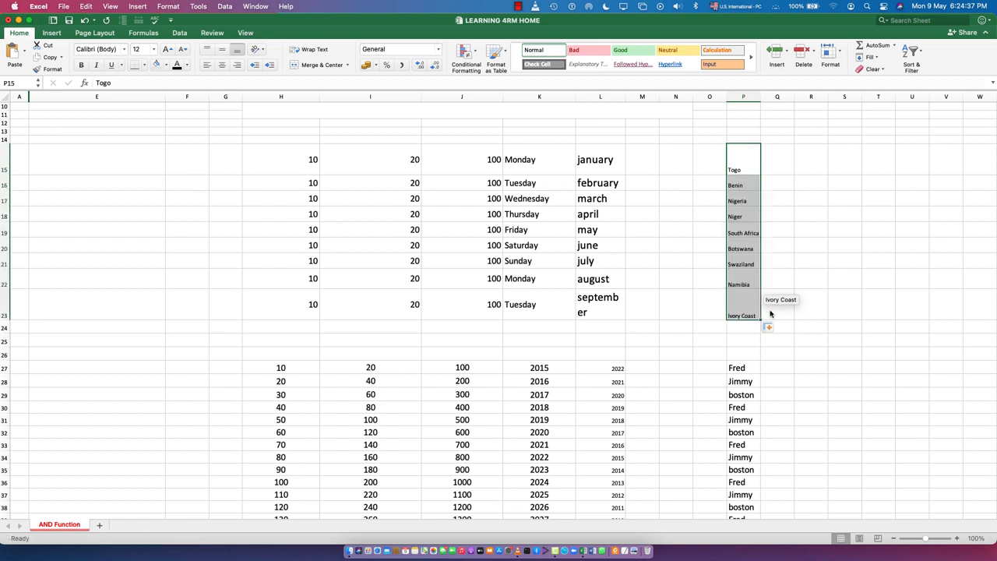
click(688, 337)
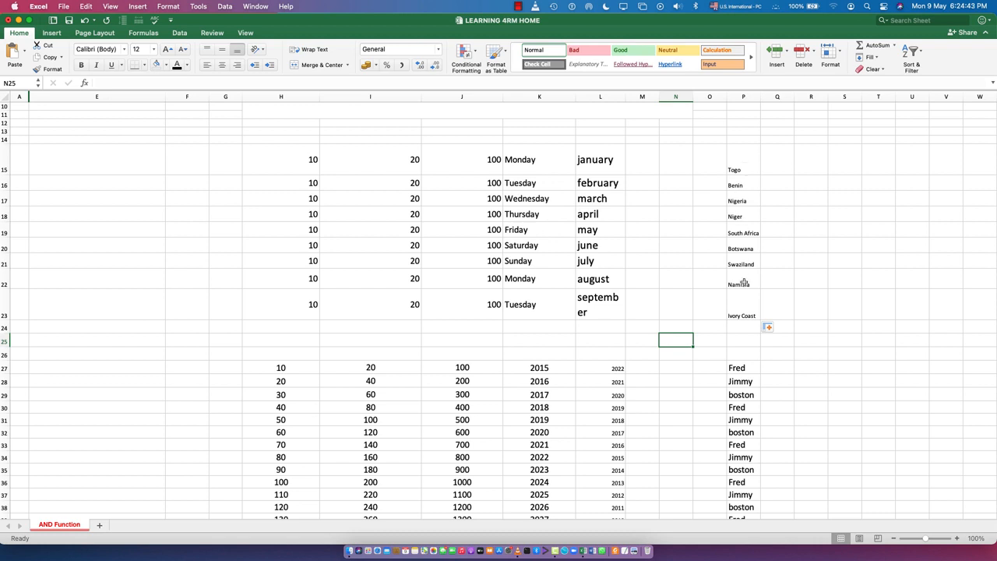
- Enter Ghana in cell Q15 and fill the custom country list down through Q23
click(776, 167)
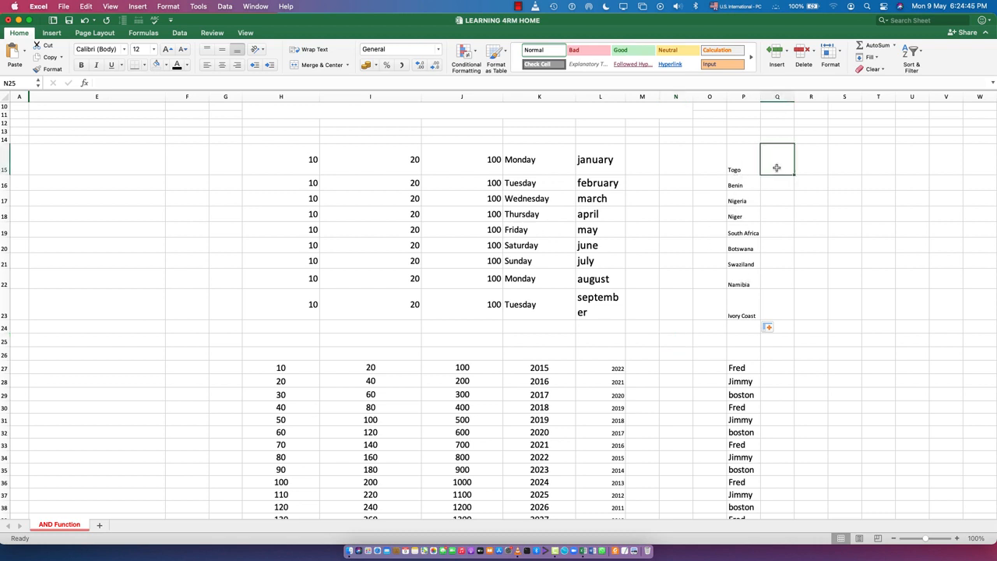
text(Ghana)
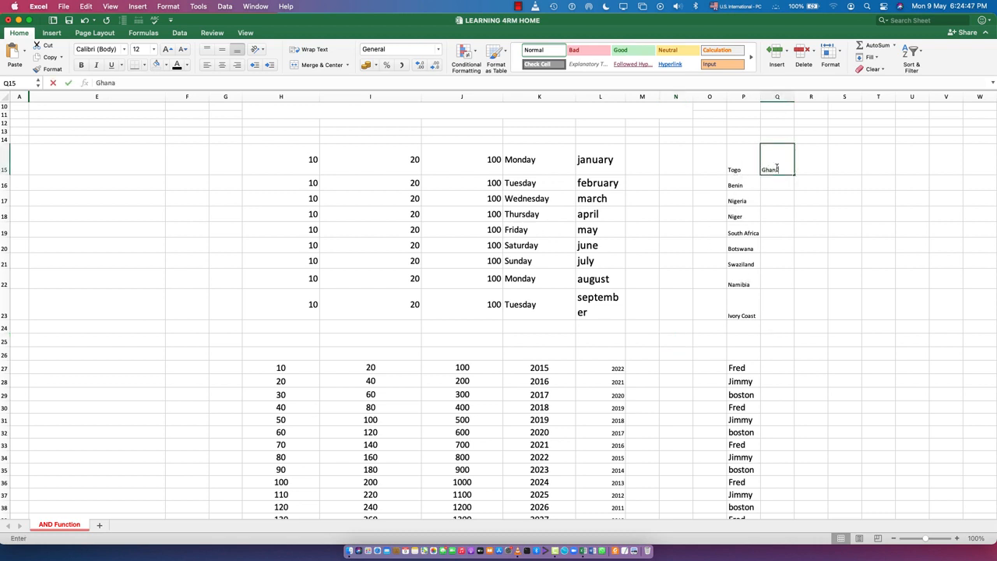
key(Return)
click(777, 168)
drag(795, 195, 791, 312)
click(809, 165)
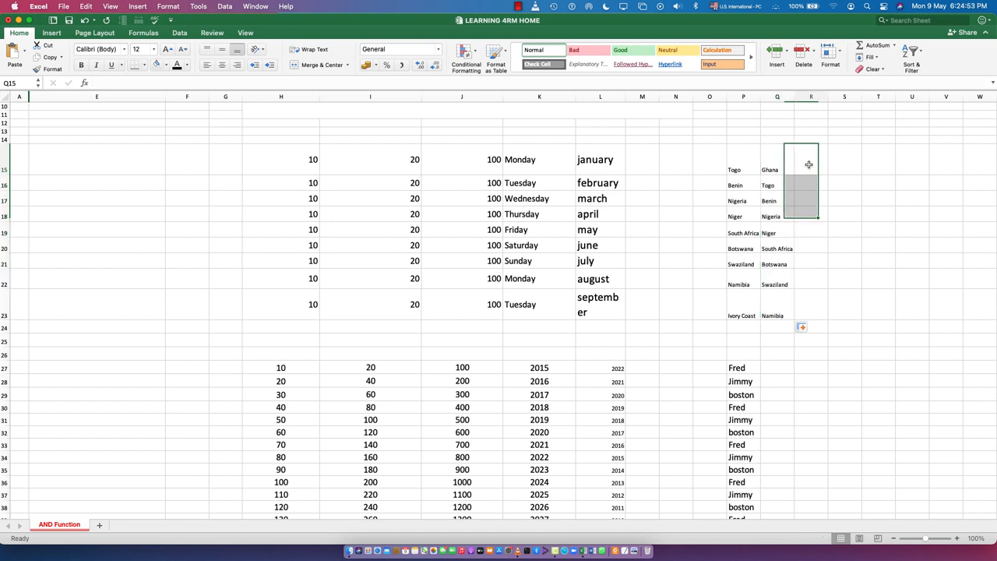
- Enter Nigeria in cell R15 and fill the custom country list down through R23
text(Nif)
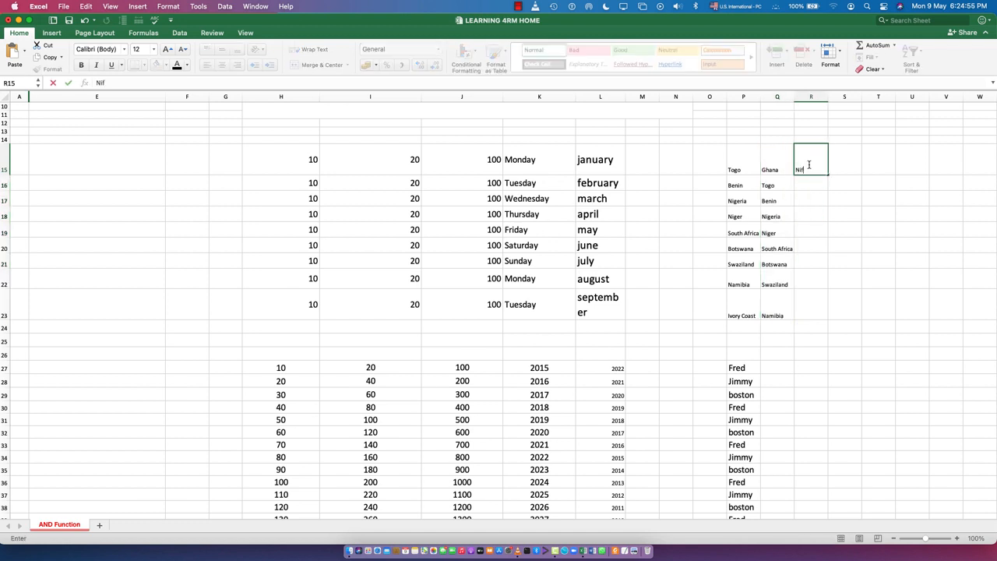
text(geria)
key(Return)
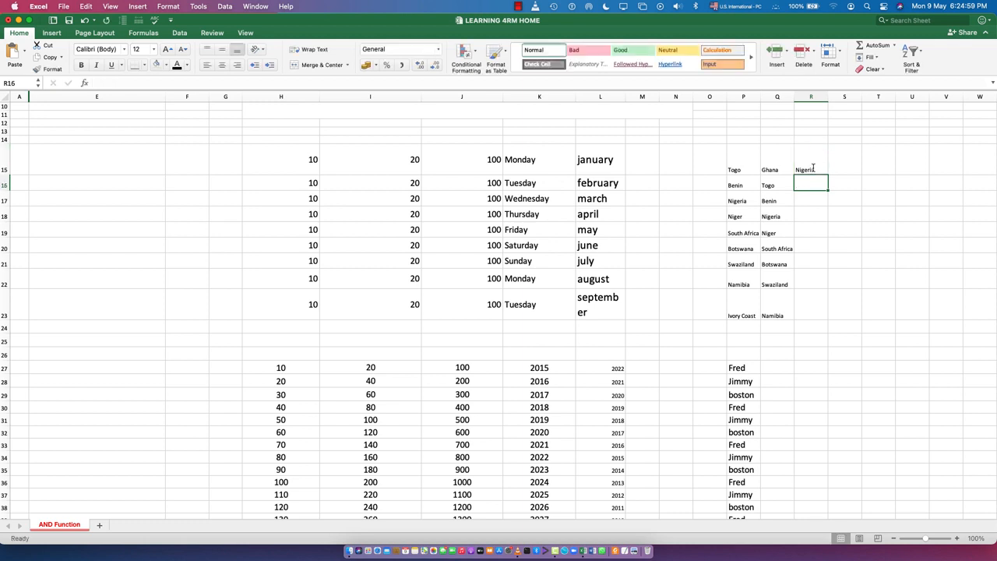
drag(827, 175, 826, 319)
click(632, 315)
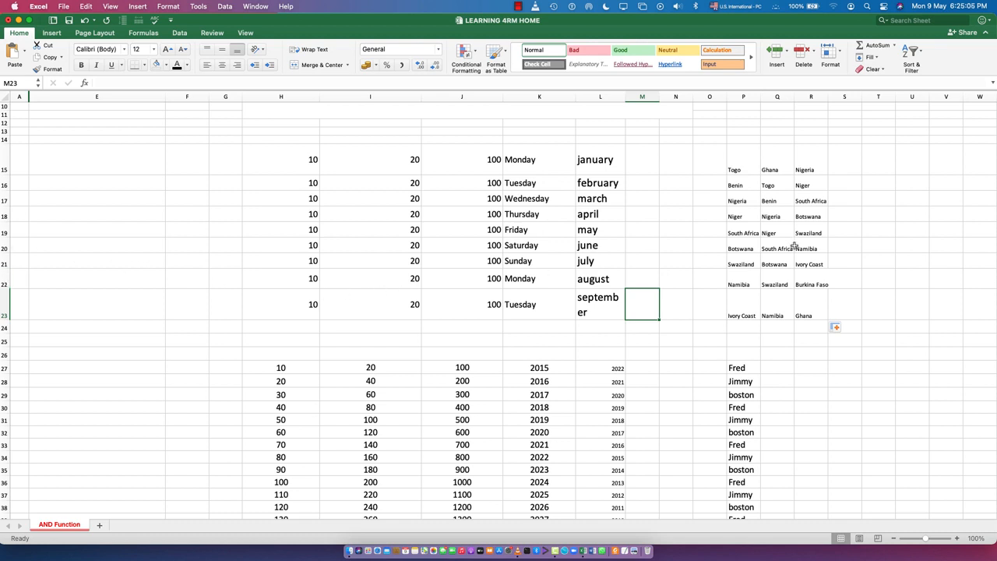
- Increase the font size of the three country columns in P15:R23 by two increments
scroll(412, 239, up, 5)
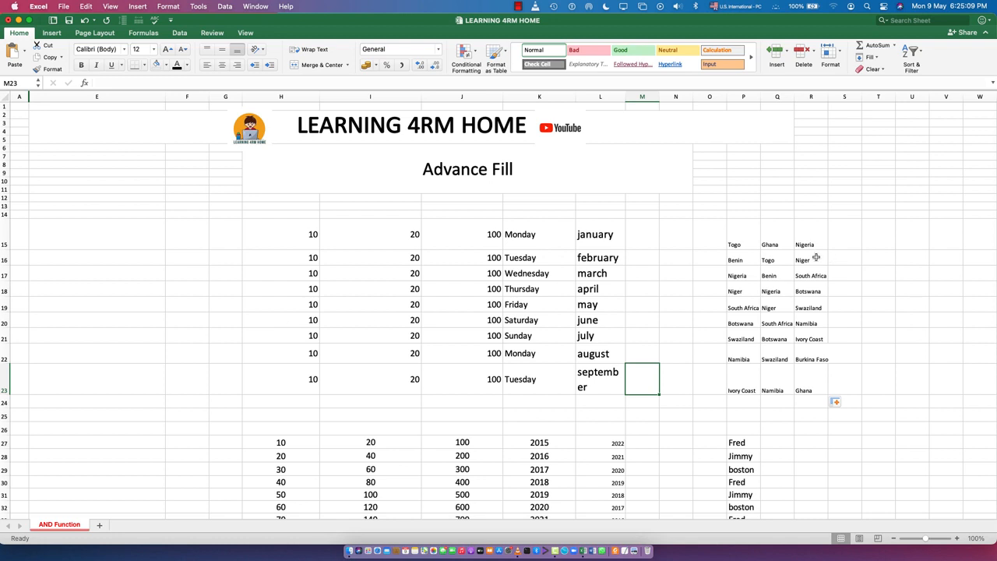
drag(737, 234, 814, 390)
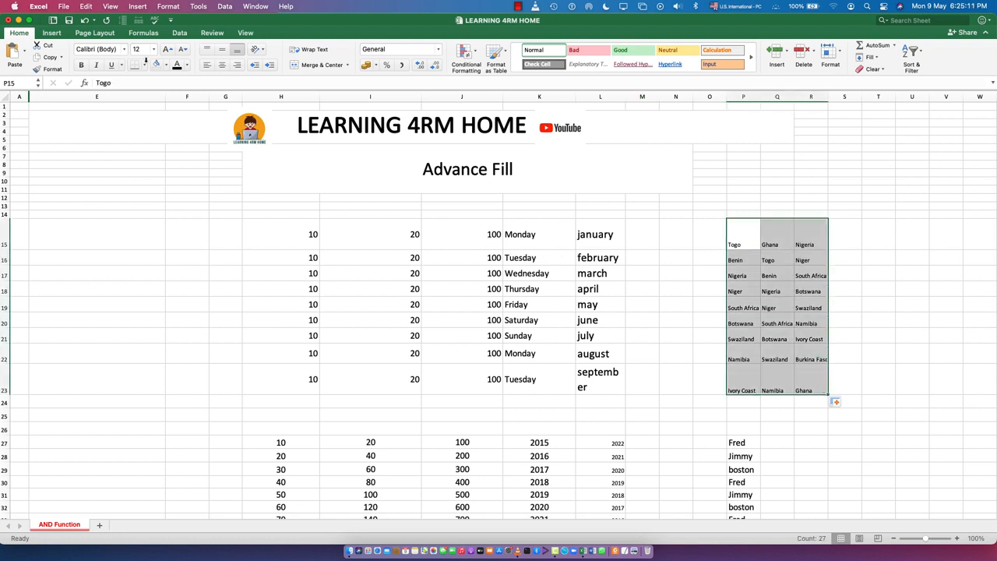
click(166, 49)
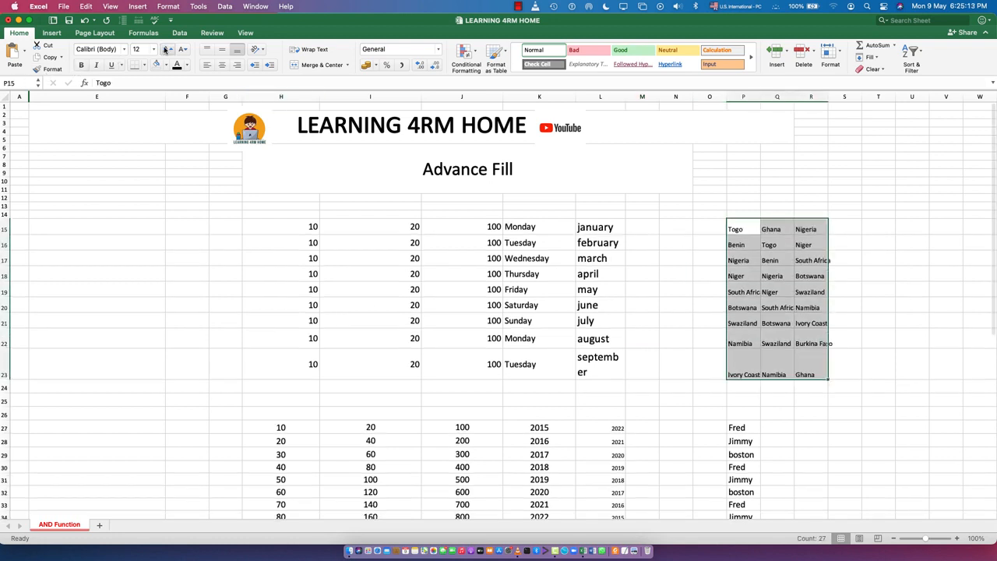
click(166, 49)
click(245, 308)
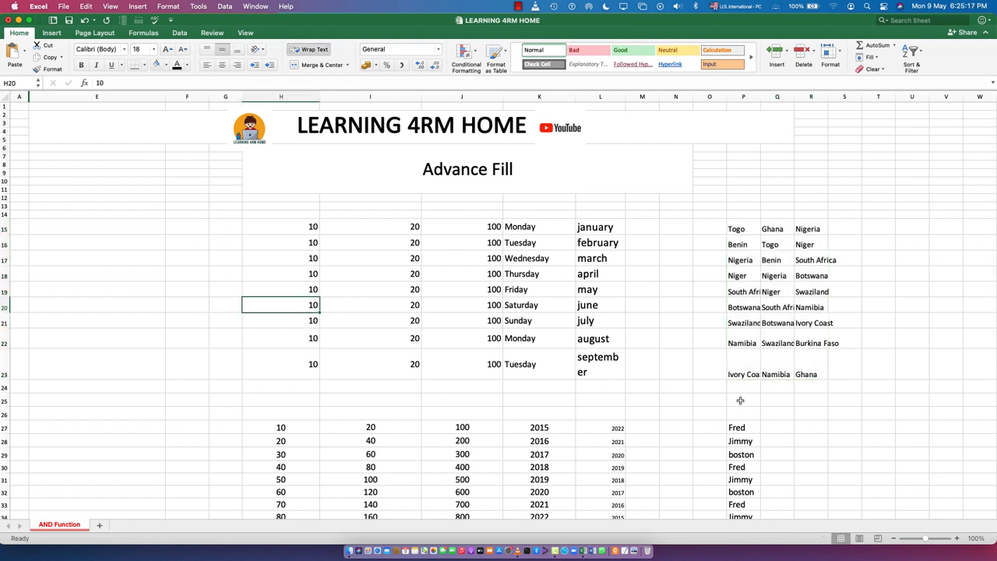
- Review the copied values, weekday and month fills, number series, repeated text pattern and country lists on the sheet
scroll(413, 363, down, 1)
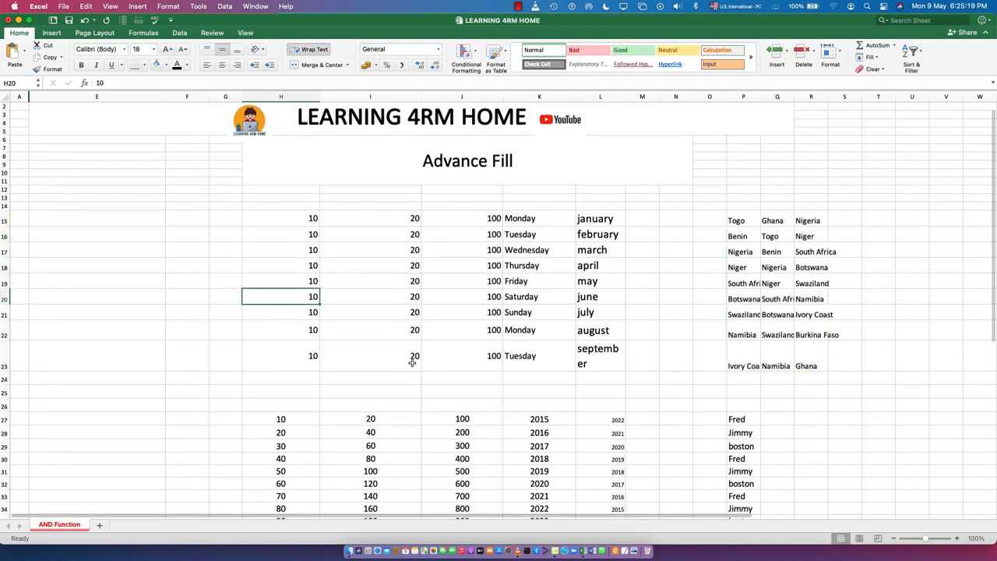
scroll(412, 363, down, 5)
scroll(207, 280, up, 5)
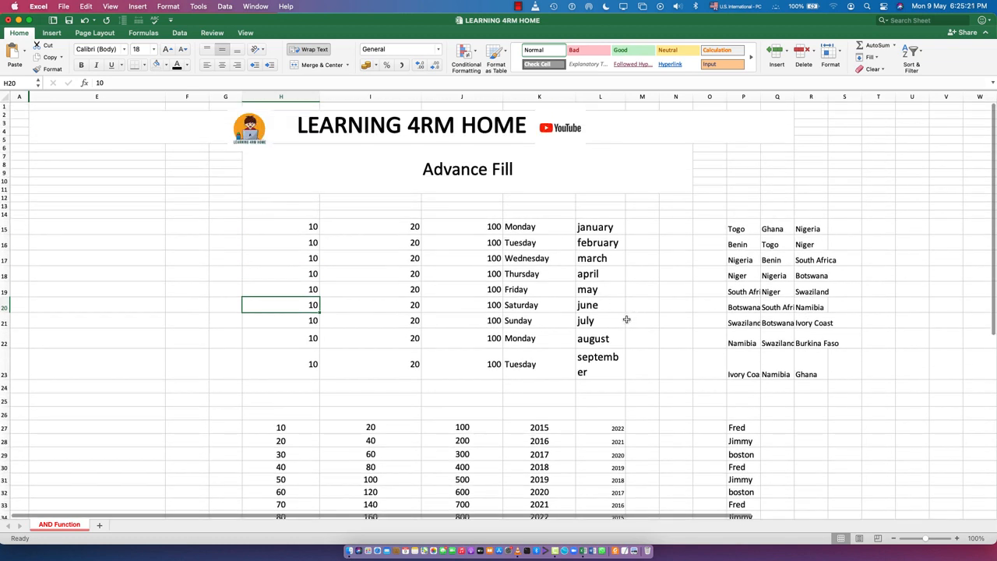
scroll(403, 435, down, 3)
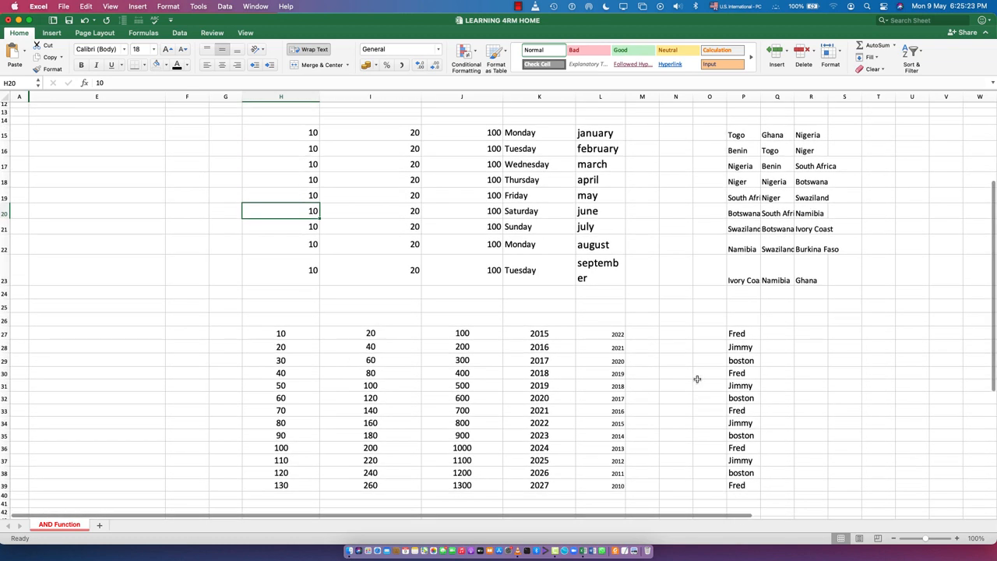
scroll(480, 255, up, 3)
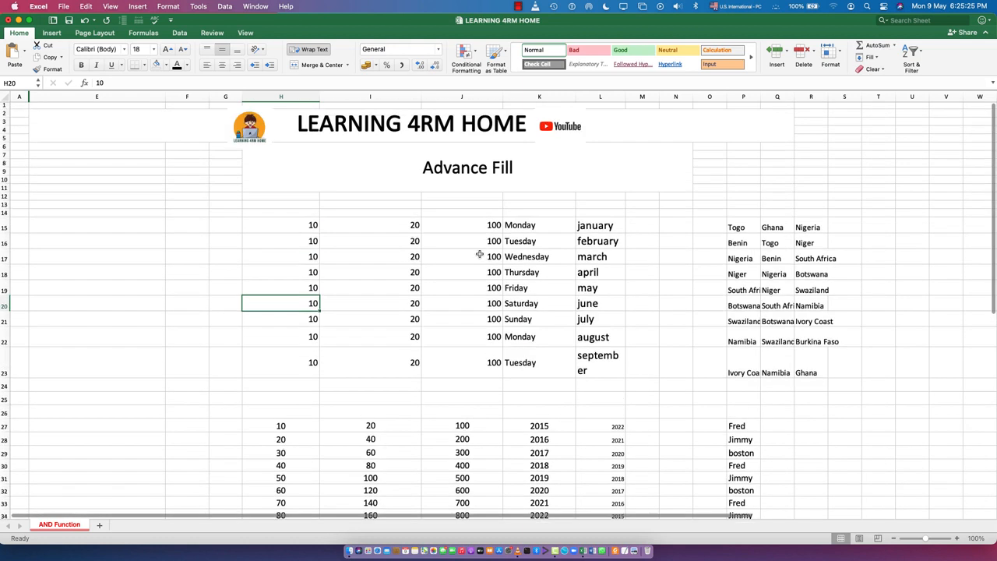
click(288, 225)
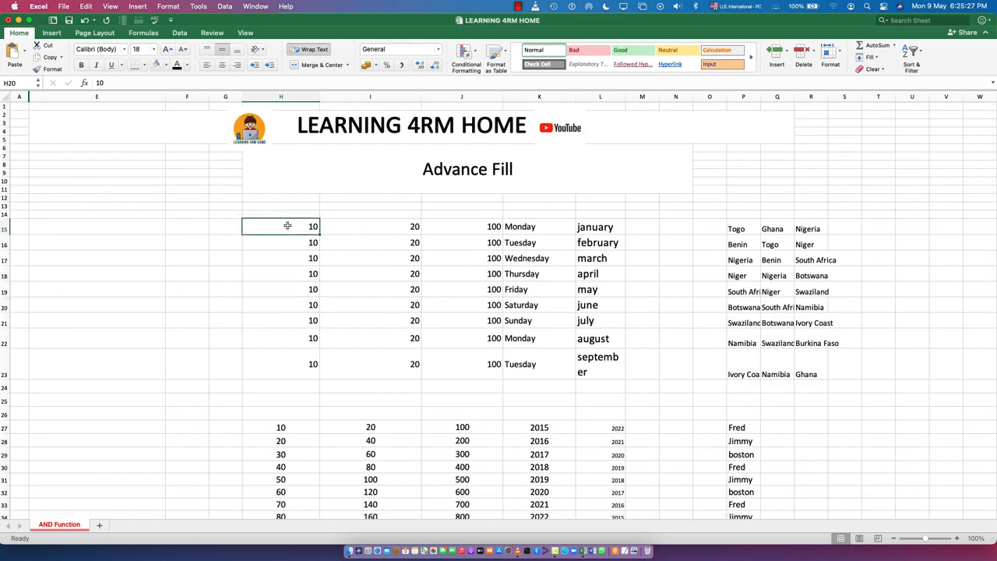
drag(288, 225, 351, 258)
click(296, 305)
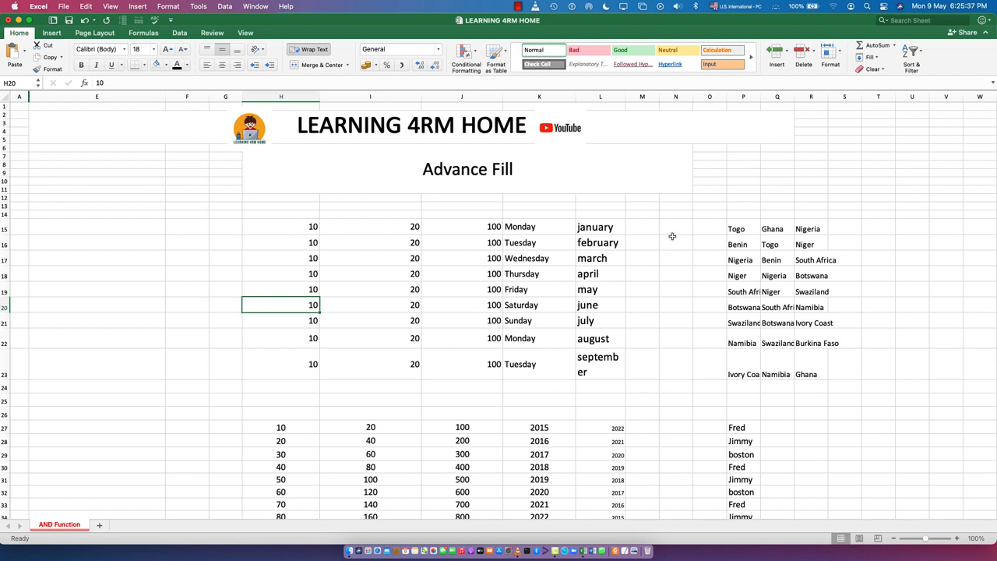
- Enter 20 in cell F15, select F15:G23 and apply the Fill Down command to copy the value through F23
click(176, 244)
click(181, 229)
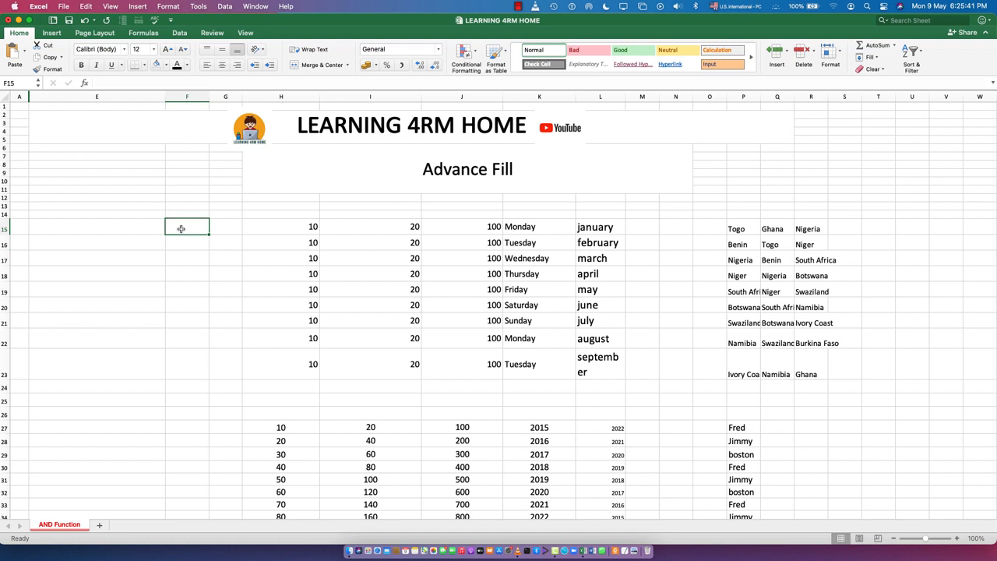
text(2)
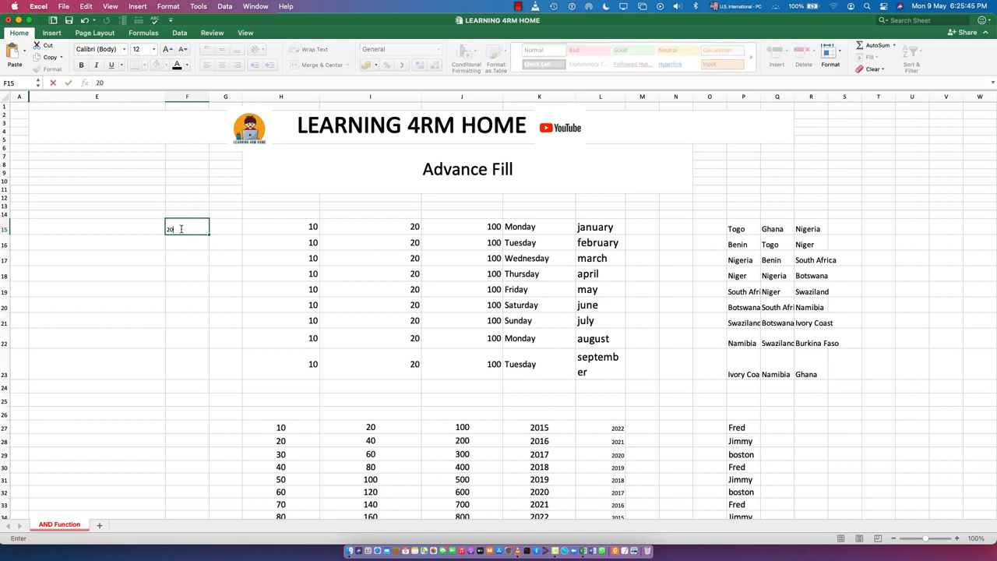
text(0)
key(Return)
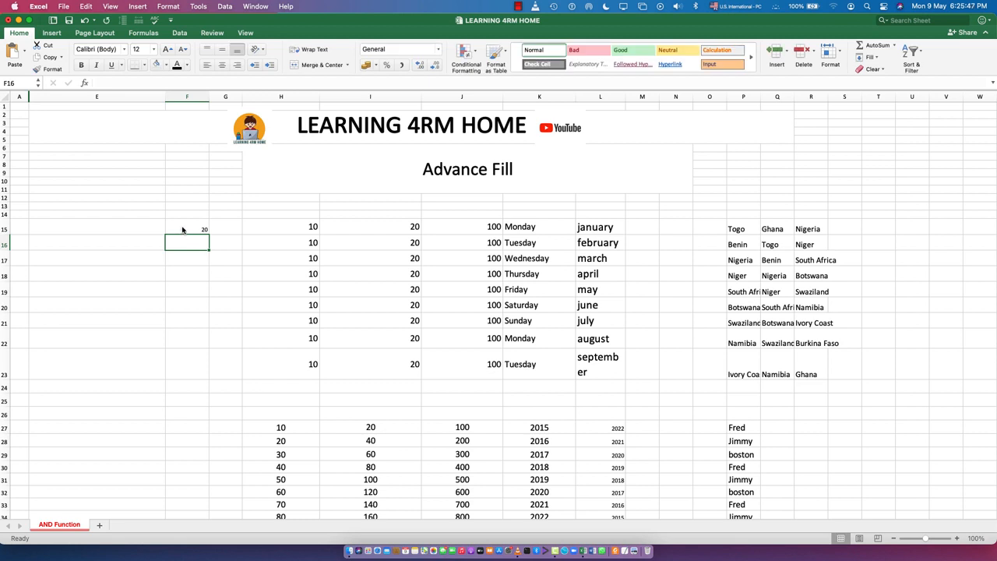
drag(182, 229, 224, 370)
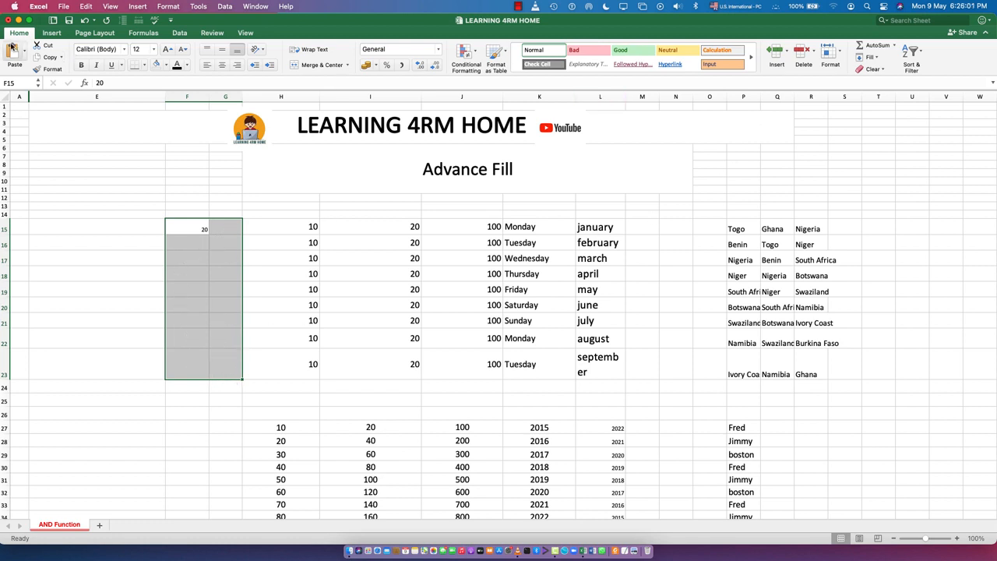
click(878, 58)
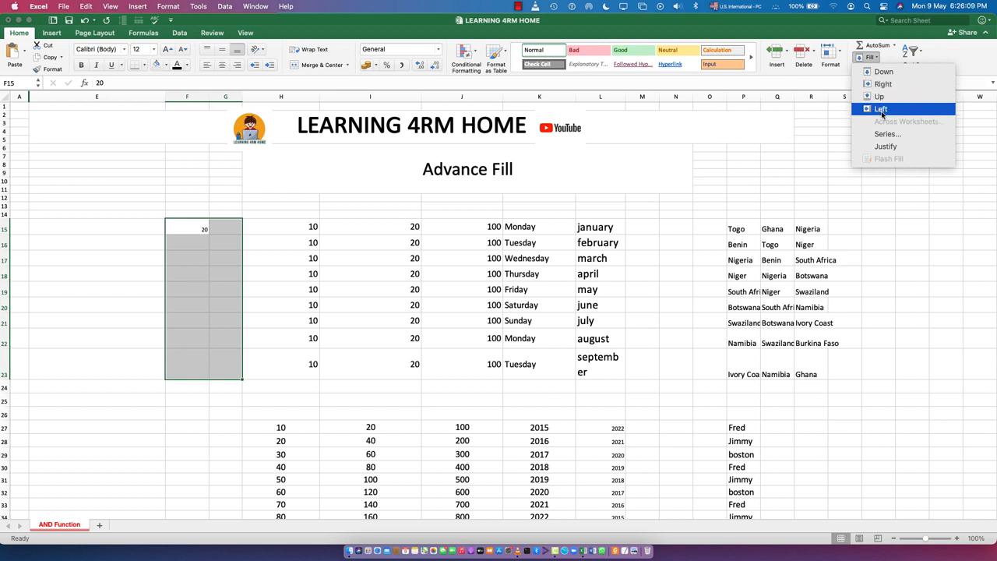
click(884, 71)
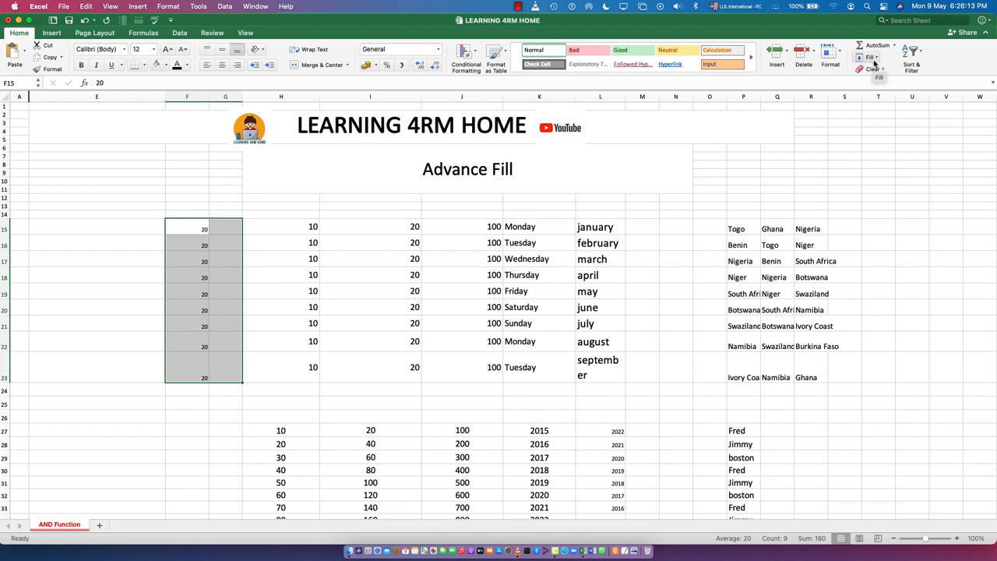
- Apply the Fill Right command to F15:G23 to copy the column F values into column G, and deselect the range
click(873, 58)
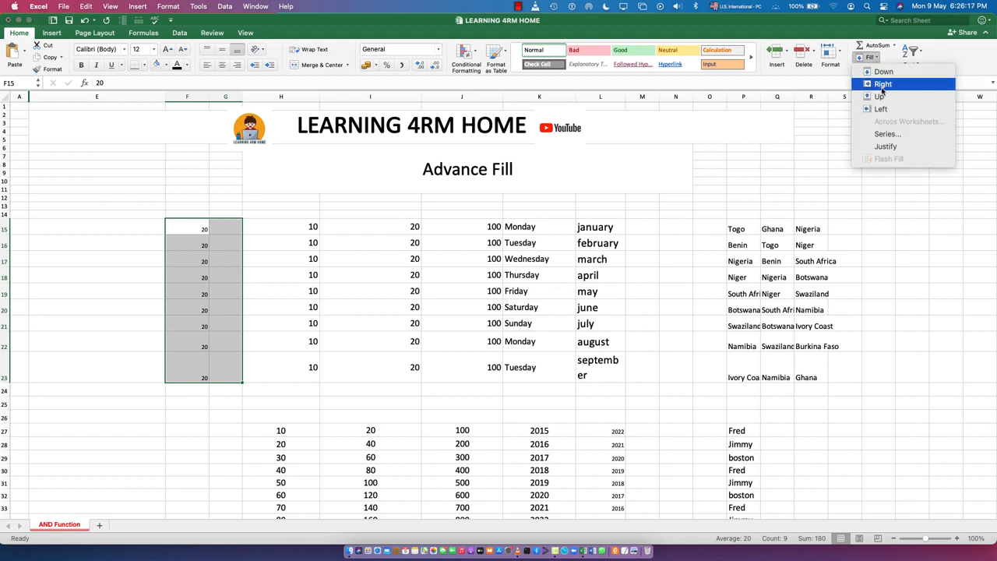
click(883, 84)
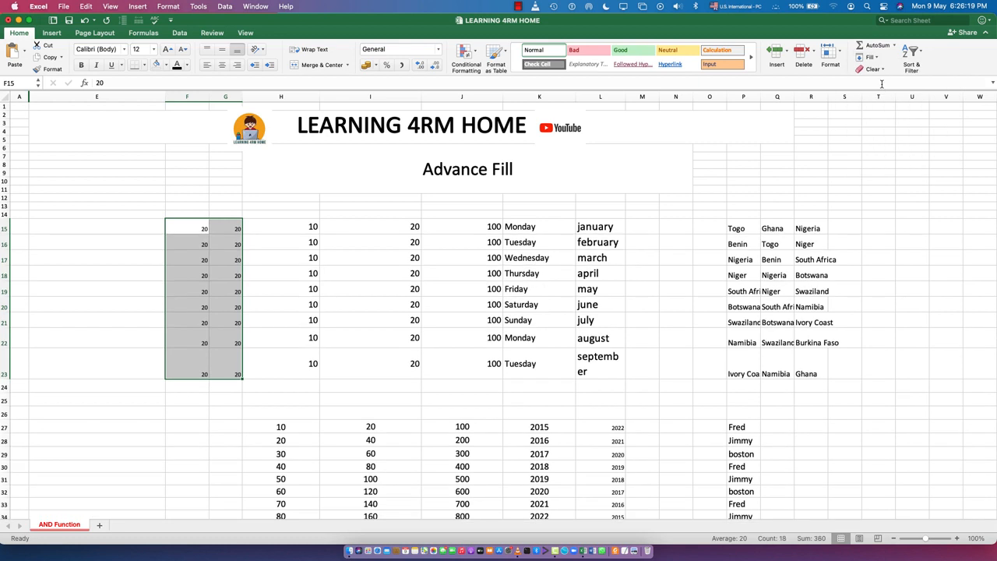
drag(78, 225, 170, 225)
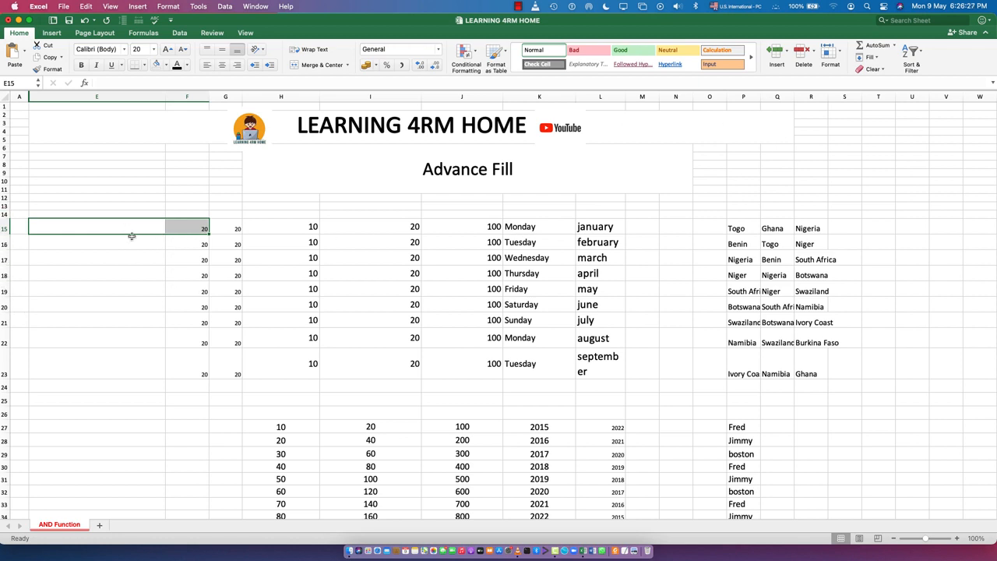
click(332, 346)
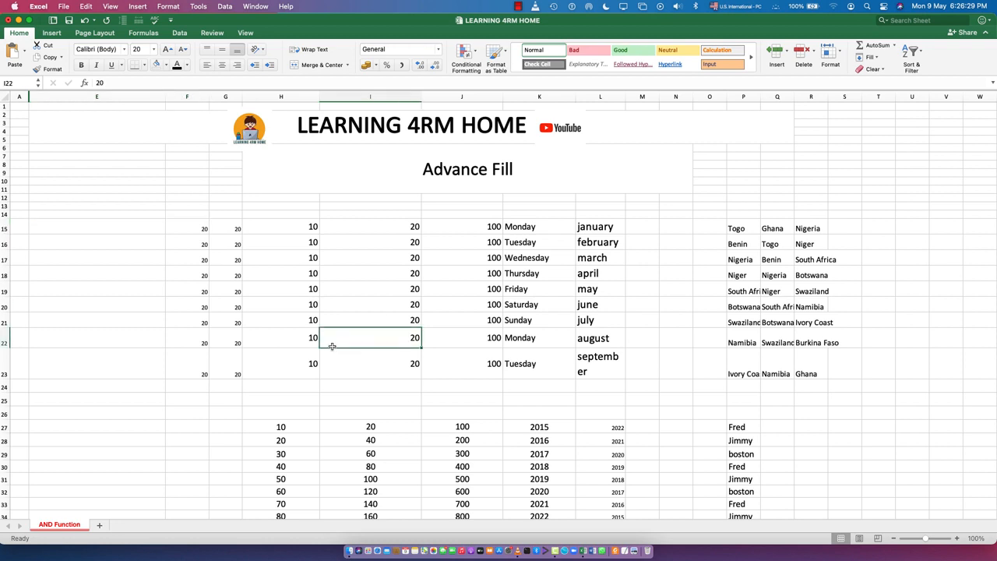